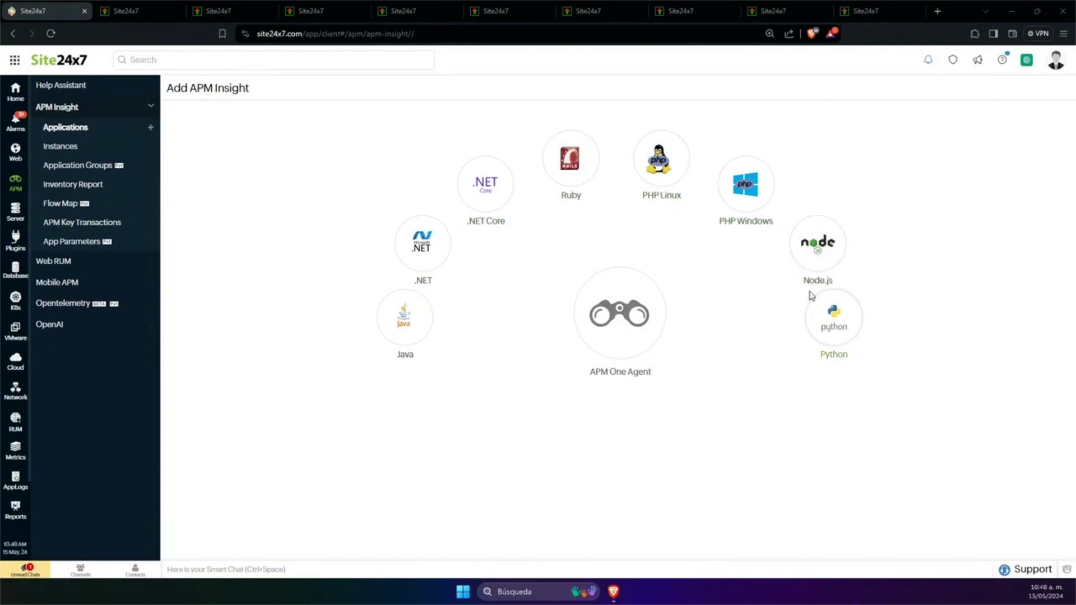
- Open the APM Insight Ruby agent setup page and review its installation steps, including the gem install site24x7_apminsight command
click(583, 171)
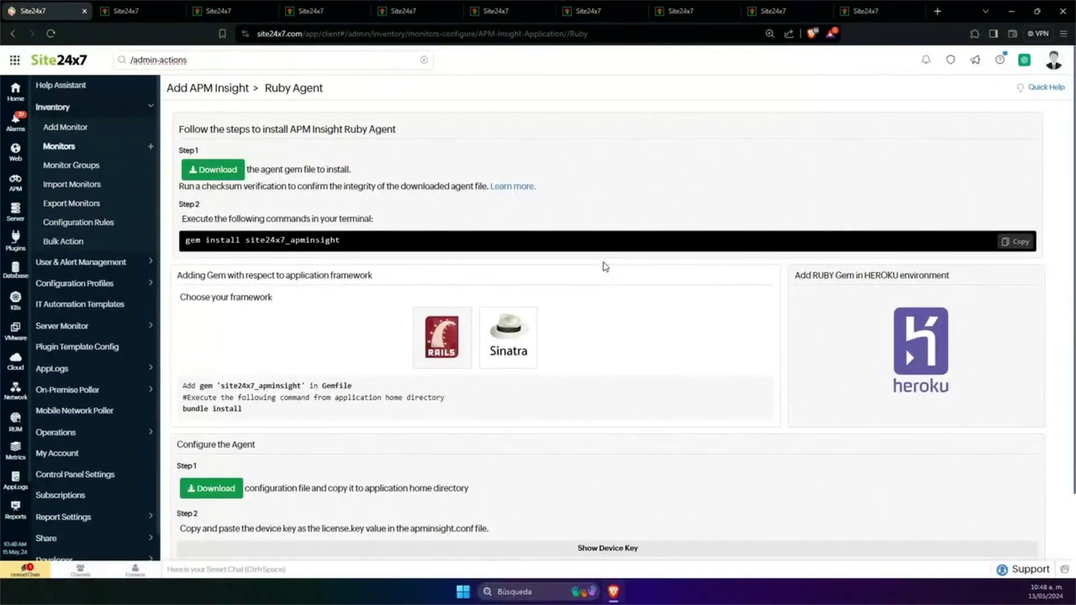
scroll(606, 267, down, 2)
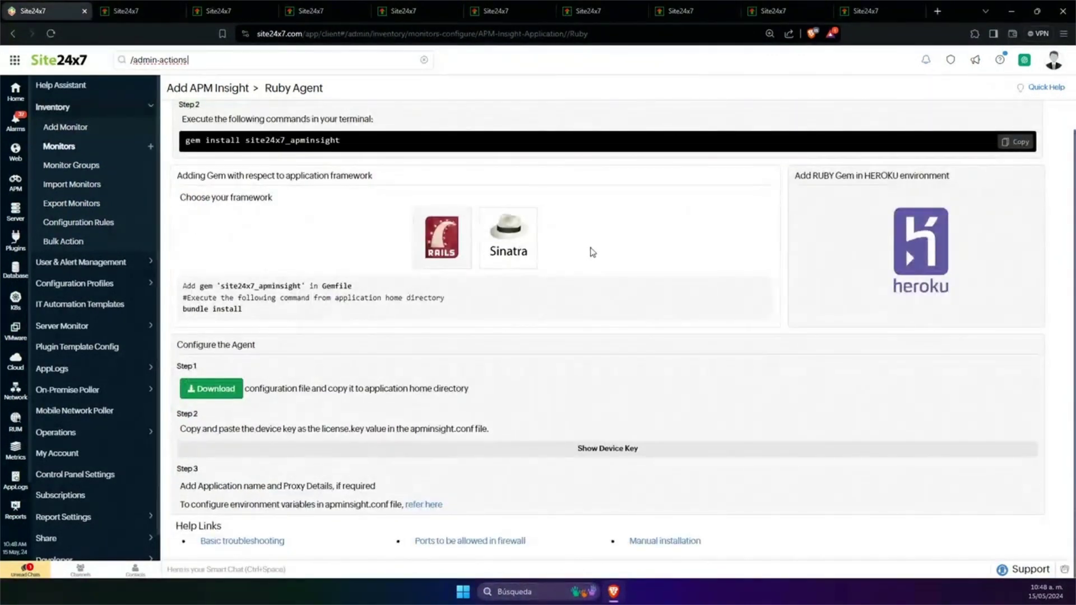
scroll(594, 254, up, 1)
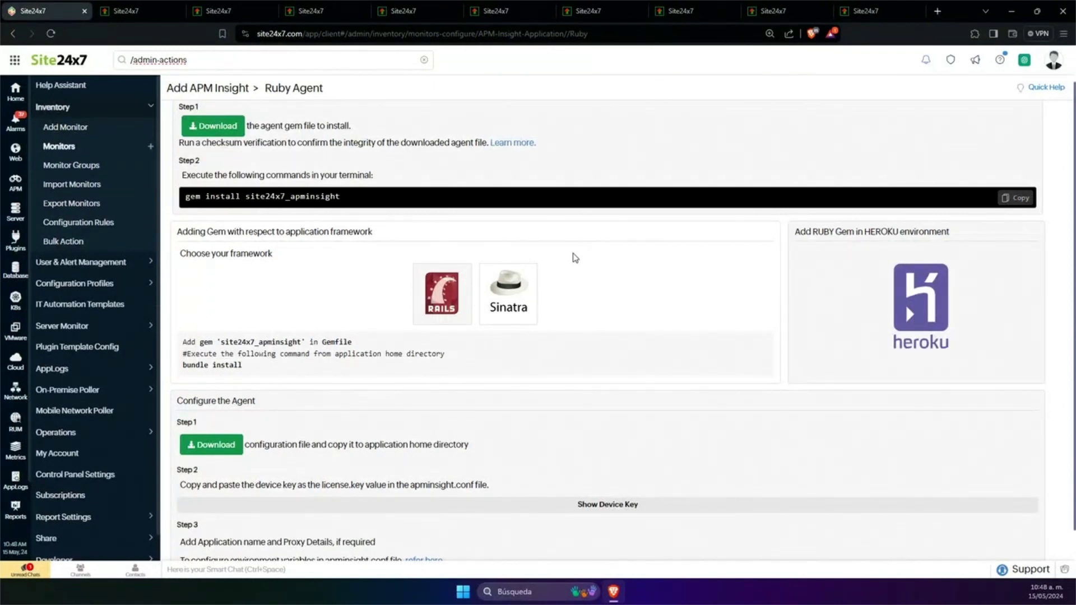
scroll(569, 253, up, 1)
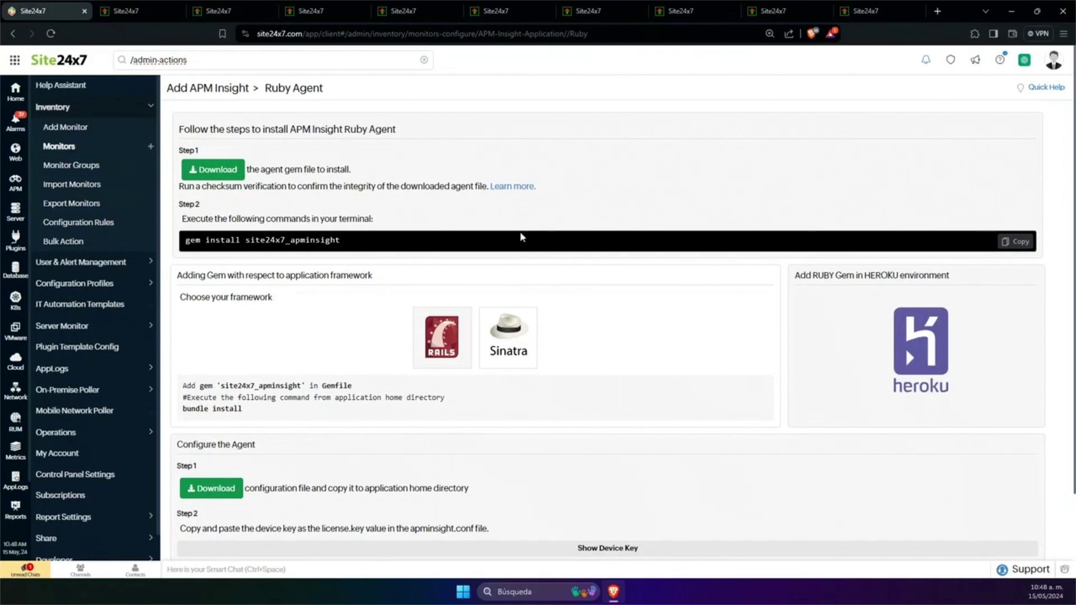
triple_click(365, 242)
click(353, 244)
- Switch to the TicketBooking demo application's overview and examine its response time, exception, error rate, slow trace and transaction sections
click(161, 7)
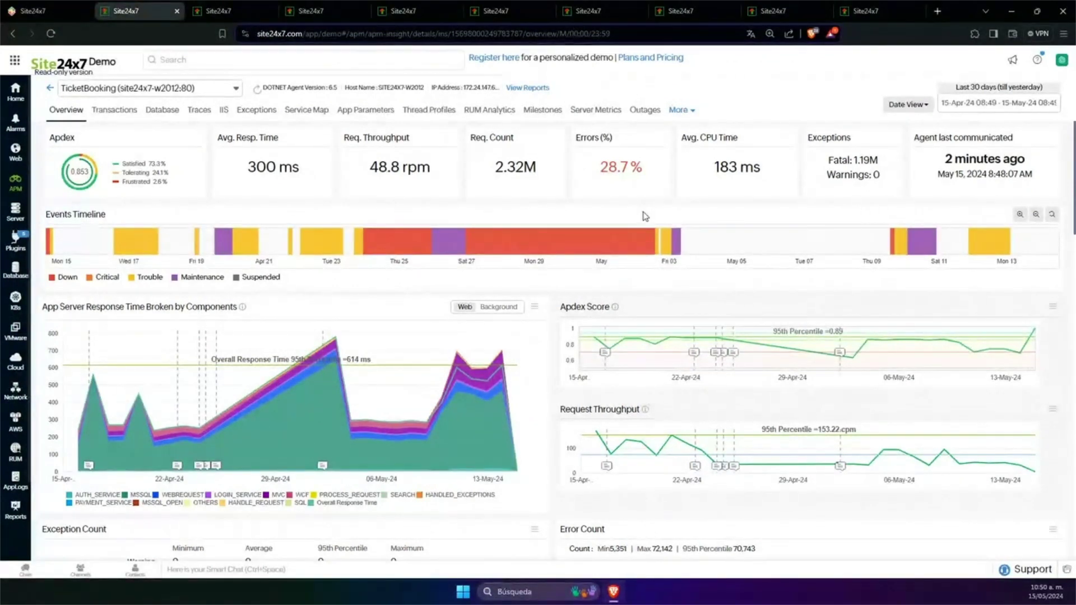
scroll(644, 219, down, 2)
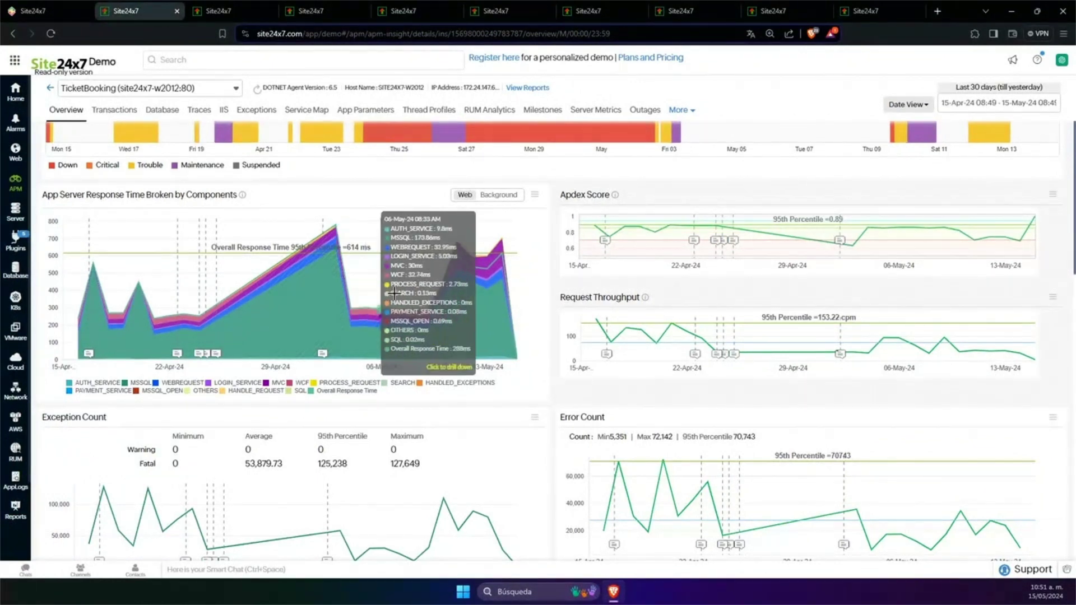
scroll(437, 286, down, 5)
scroll(438, 284, down, 3)
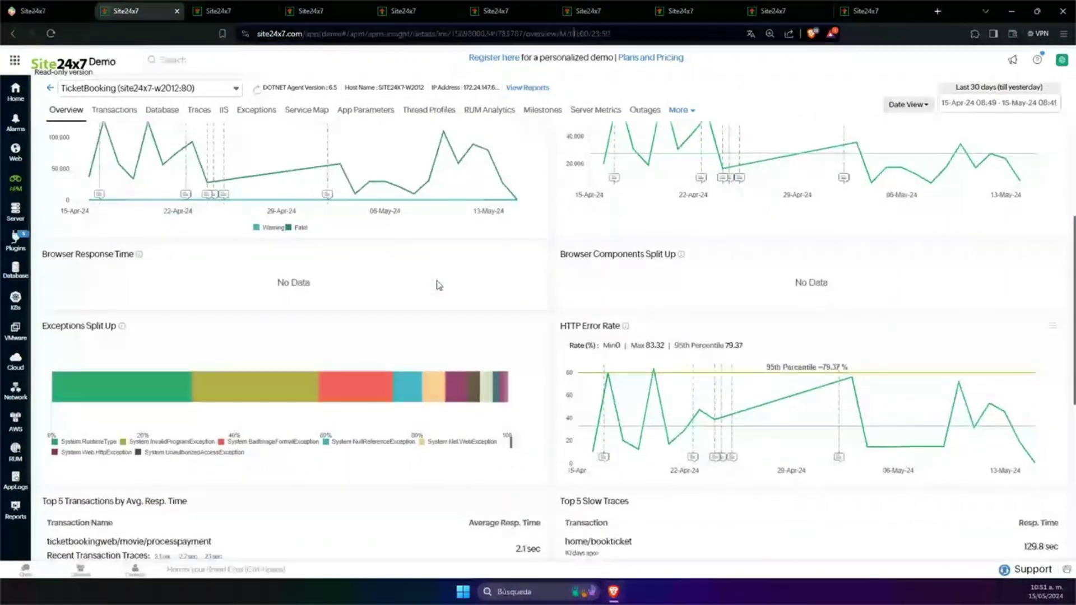
scroll(454, 286, up, 2)
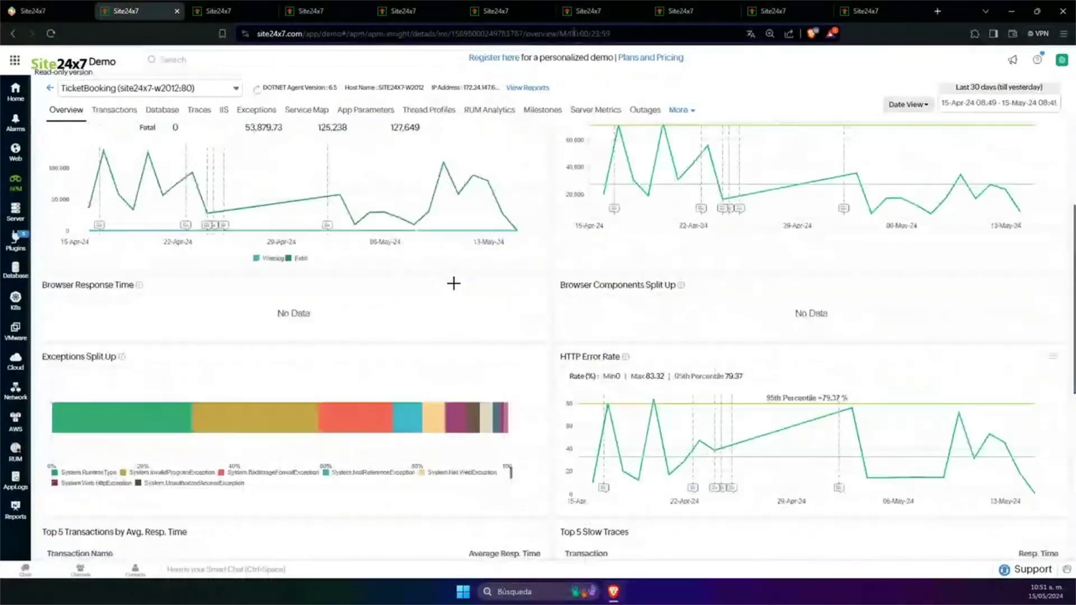
scroll(454, 284, down, 2)
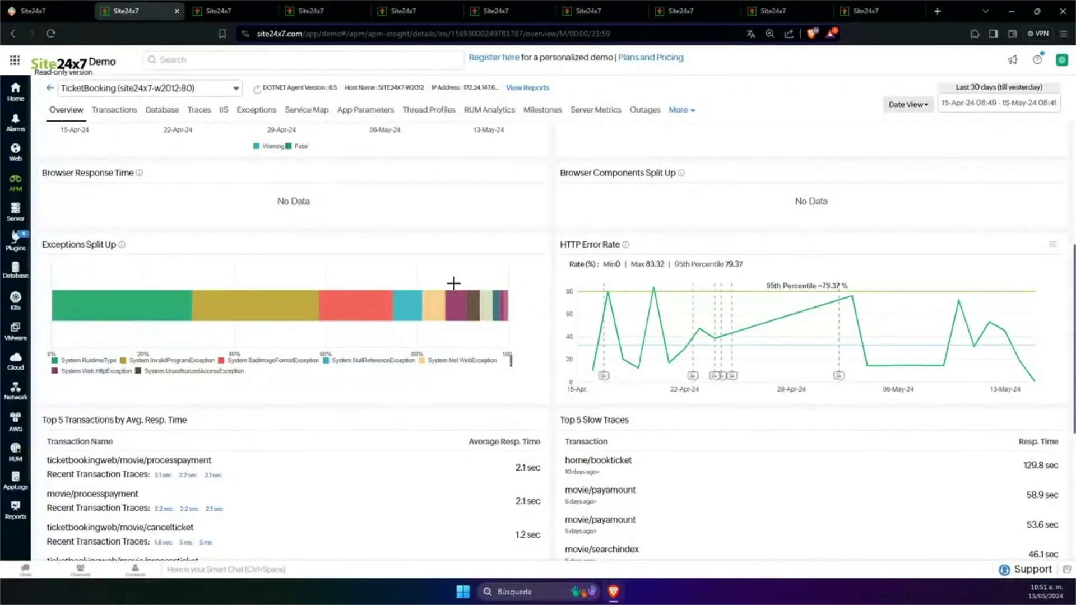
scroll(463, 288, down, 4)
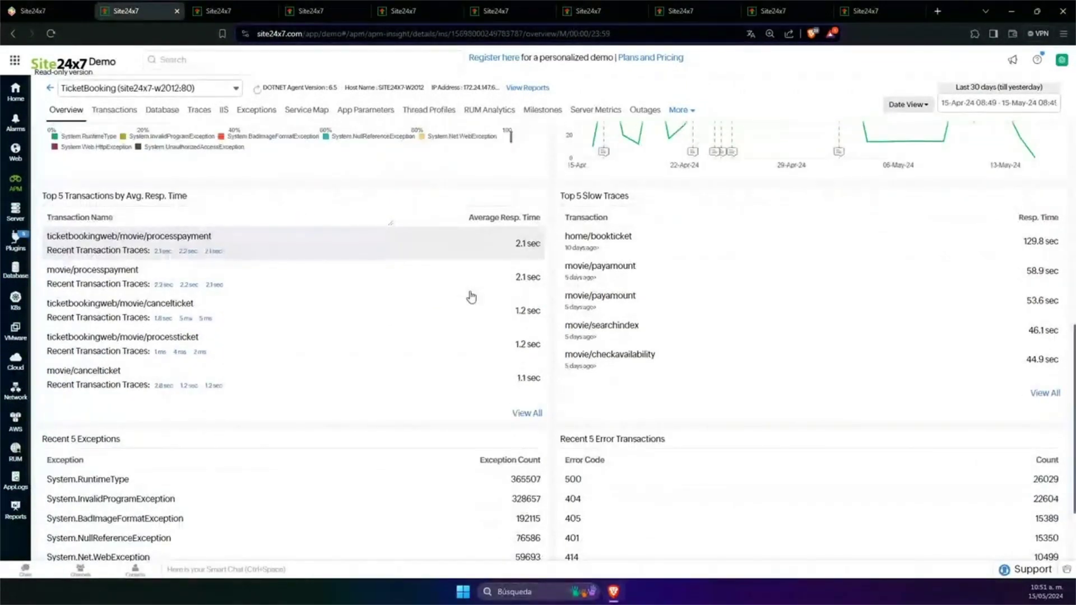
scroll(472, 297, down, 2)
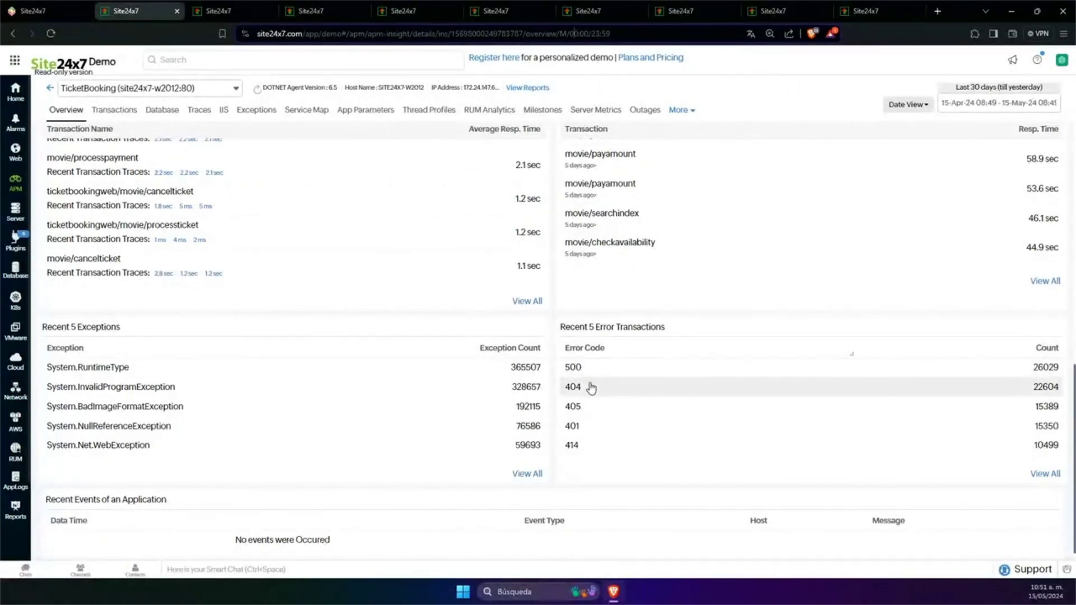
scroll(590, 387, up, 10)
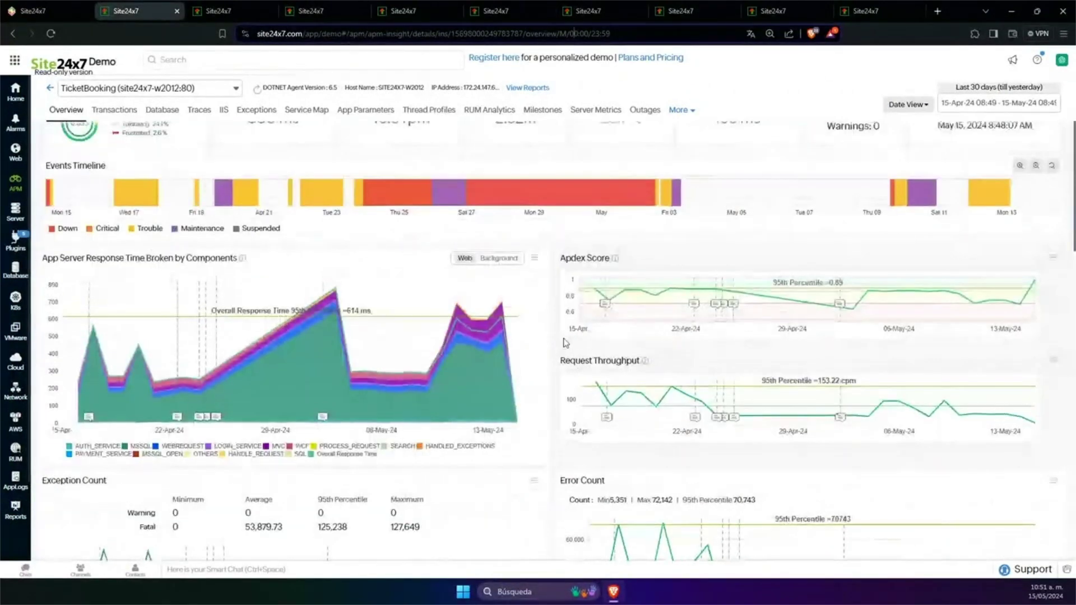
scroll(565, 343, up, 1)
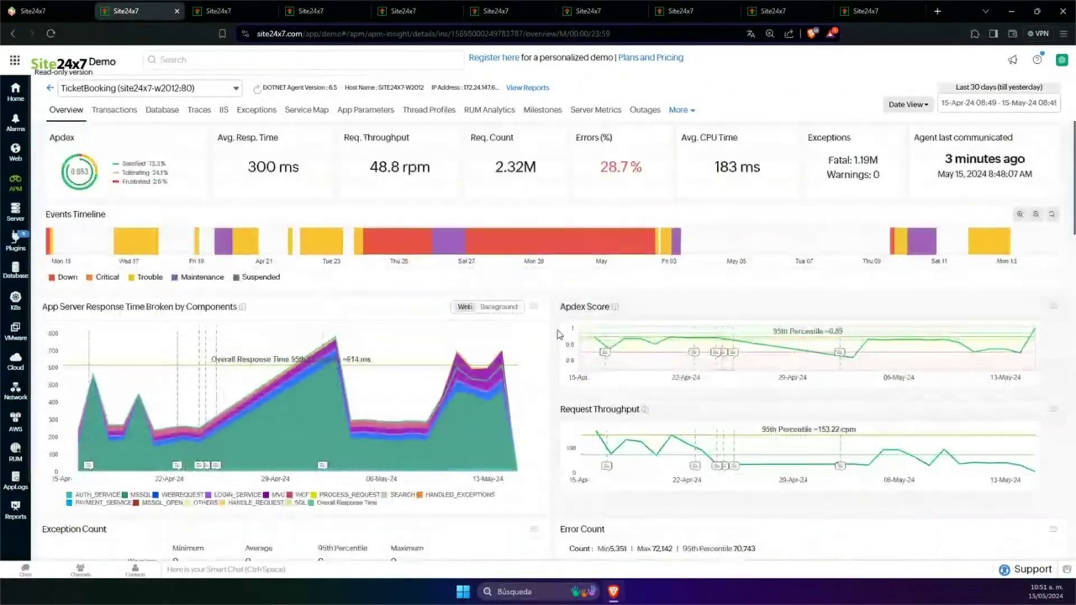
- Open ticketbookingweb/movie/processpayment from the application's web transactions and examine its recent traces, component chart and the transaction list
click(113, 113)
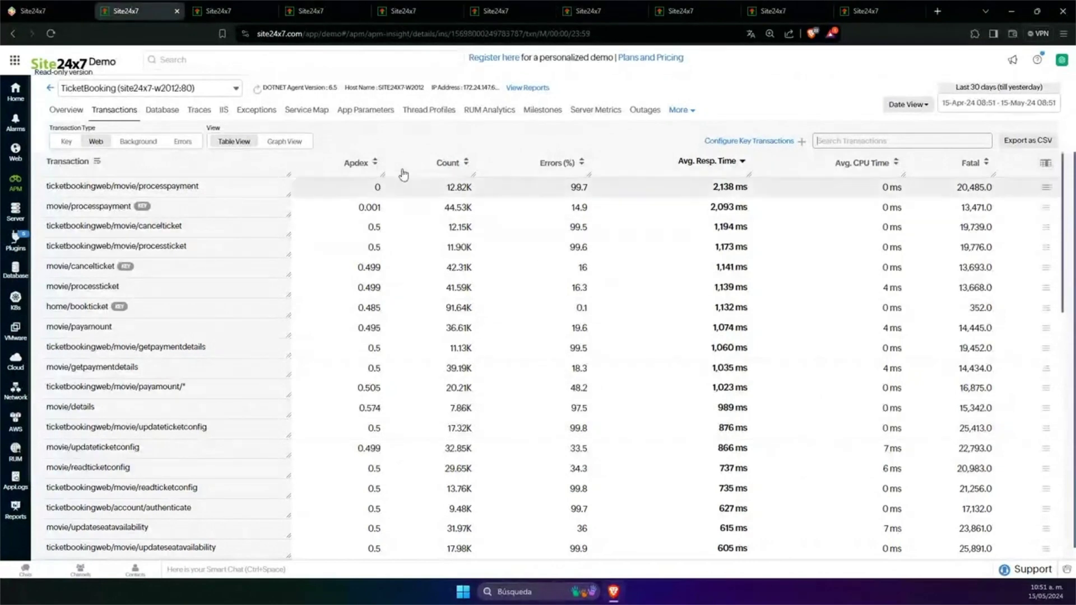
click(278, 197)
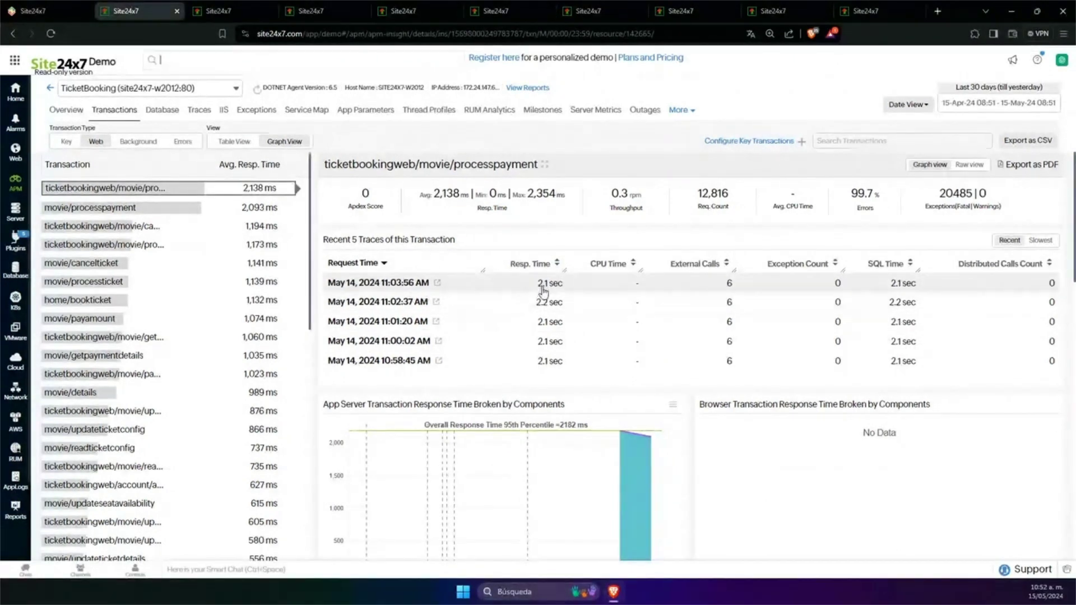
scroll(540, 356, down, 2)
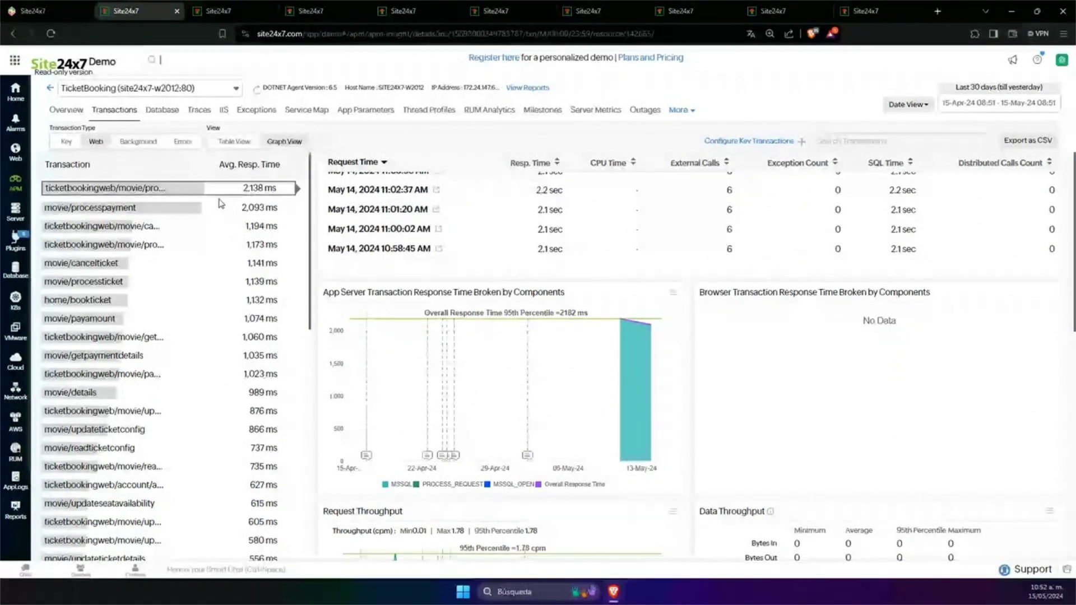
scroll(191, 235, down, 10)
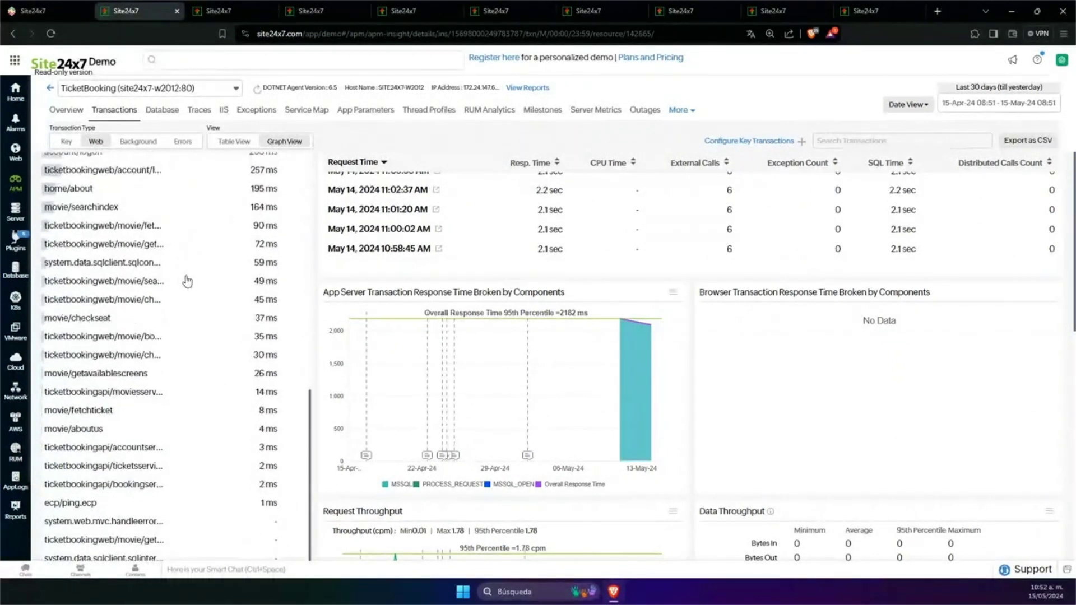
scroll(187, 281, up, 6)
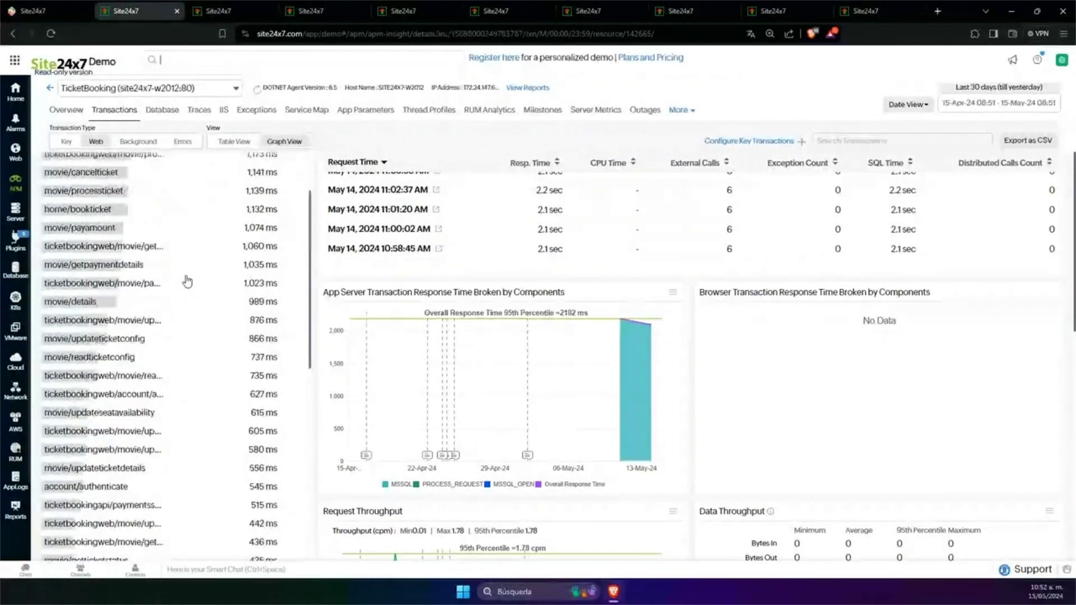
scroll(187, 281, up, 3)
scroll(419, 235, up, 3)
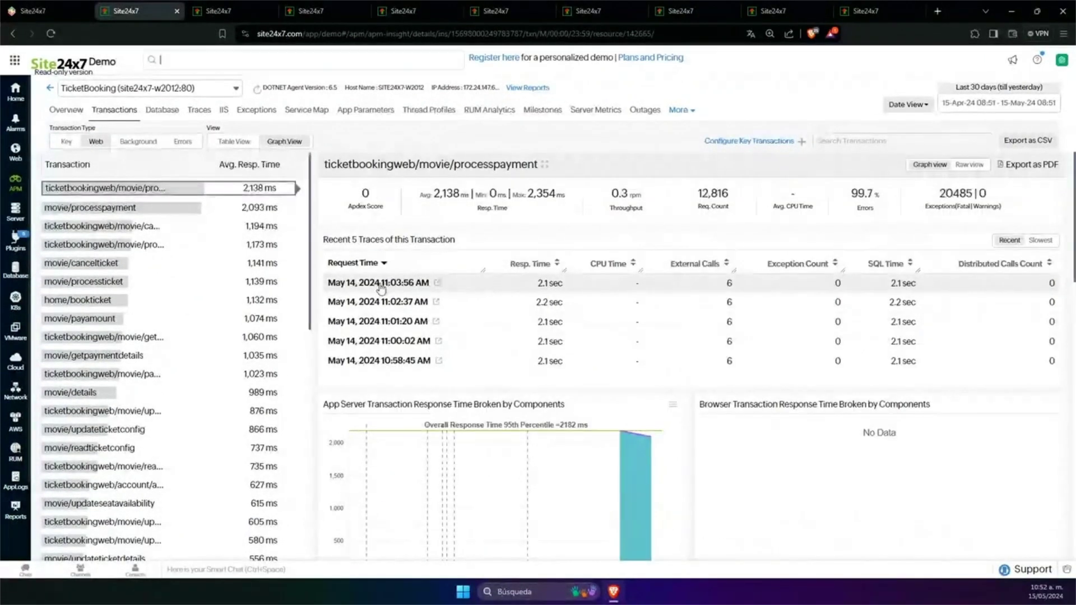
scroll(473, 308, down, 1)
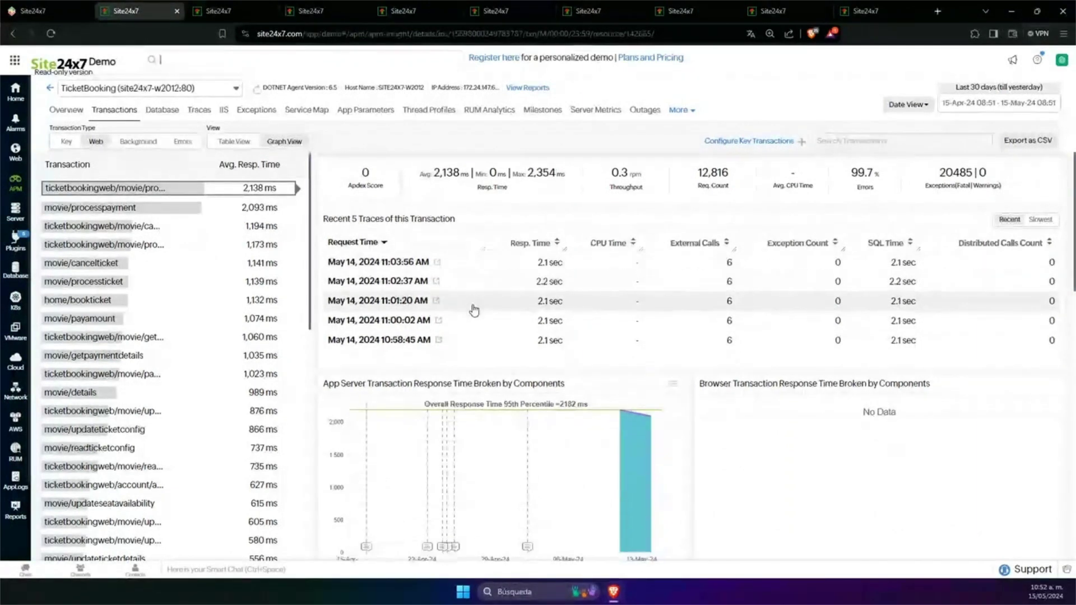
scroll(473, 308, up, 1)
- Open the May 14, 2024 11:03:56 AM trace of the payment transaction and view its remote (external) calls
click(412, 287)
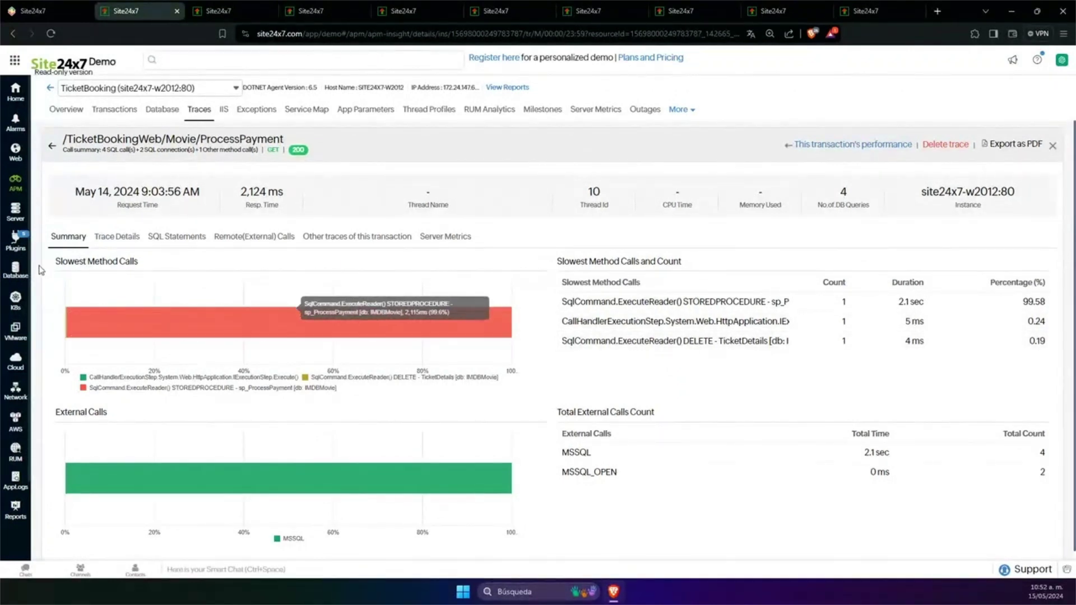
mouse_move(39, 269)
click(237, 237)
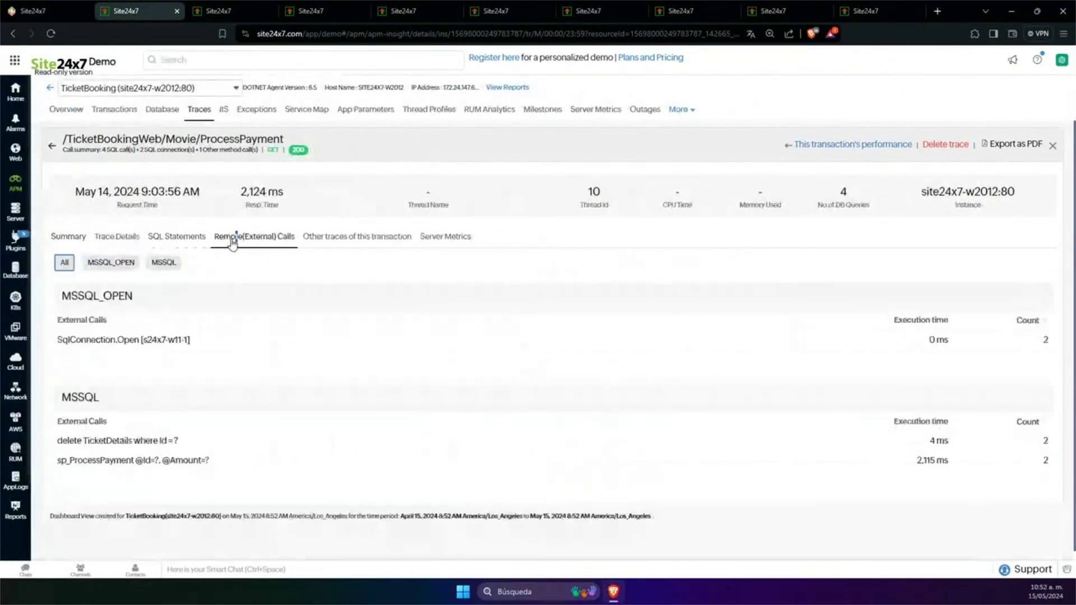
- View the trace details and show the query behind the nested sp_ProcessPayment stored procedure call
click(116, 238)
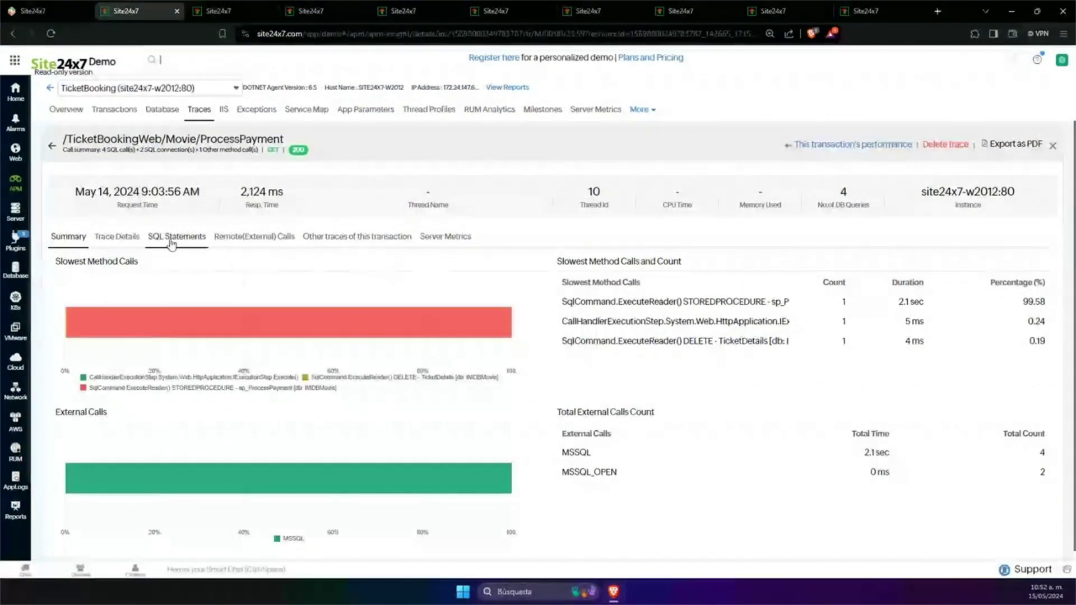
scroll(255, 276, down, 1)
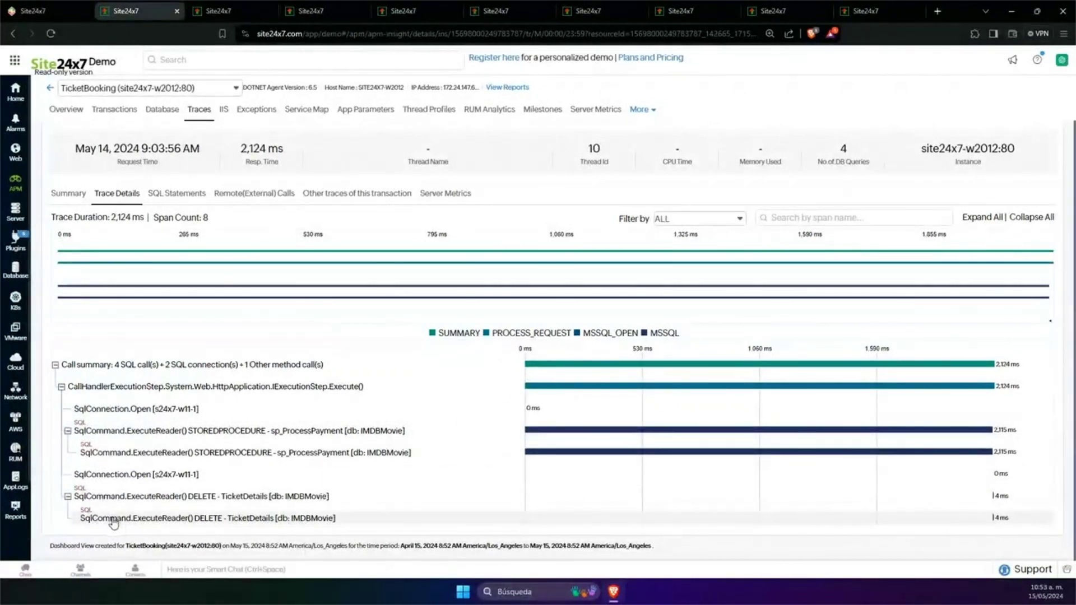
click(163, 453)
scroll(179, 453, down, 2)
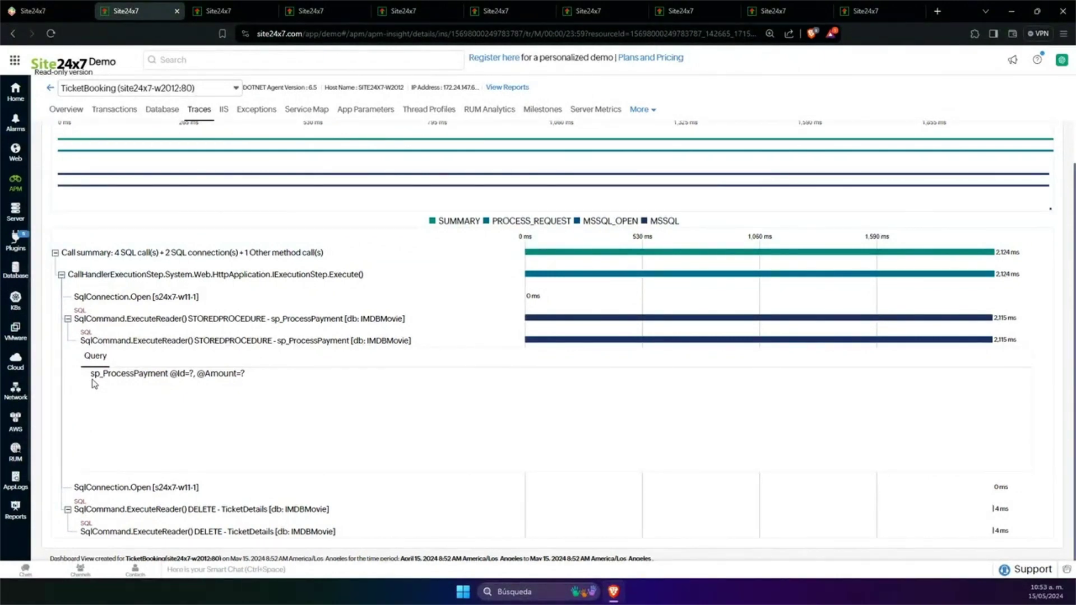
scroll(95, 384, up, 3)
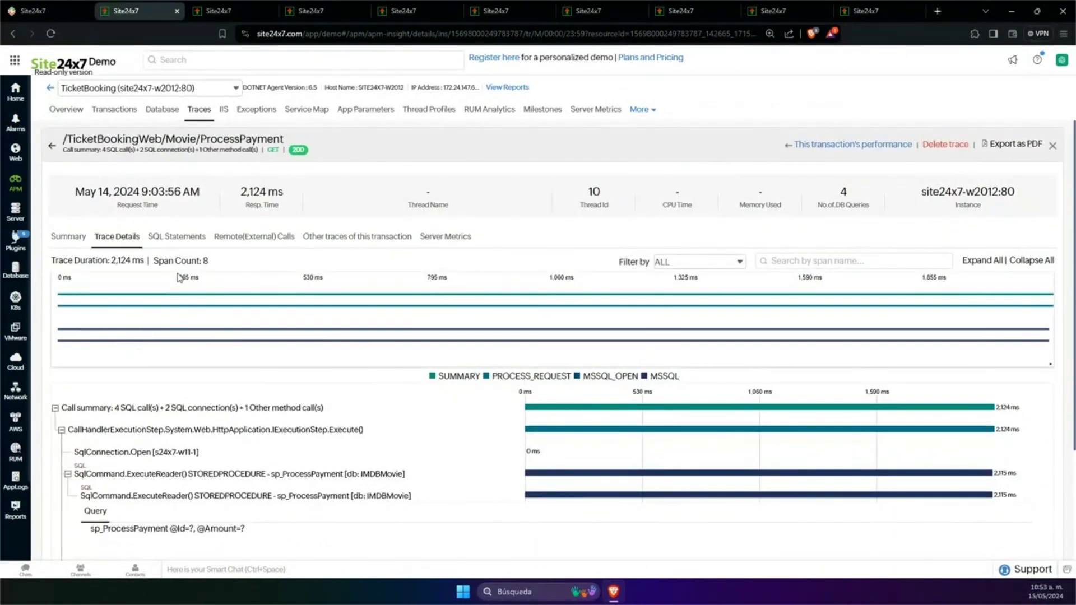
- Review the trace's SQL statements, remote (external) calls and the other traces of this transaction
click(174, 238)
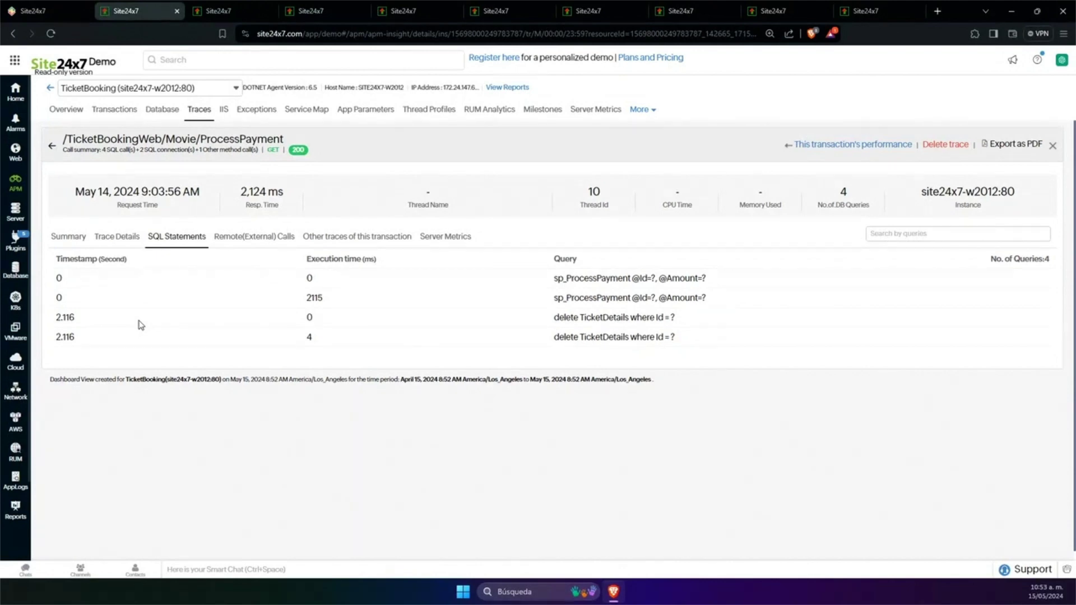
click(244, 240)
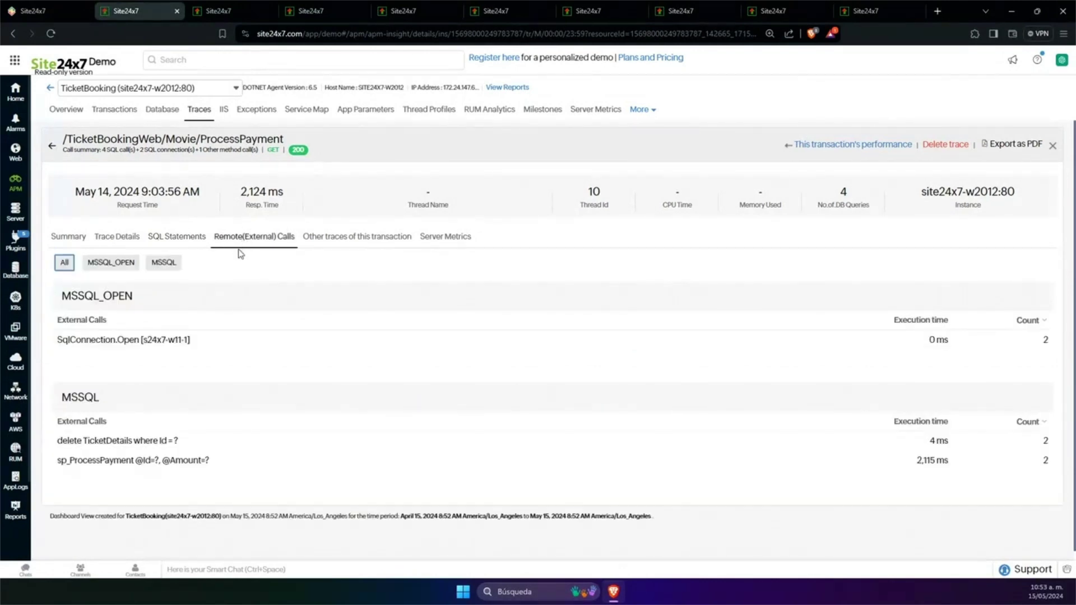
click(354, 238)
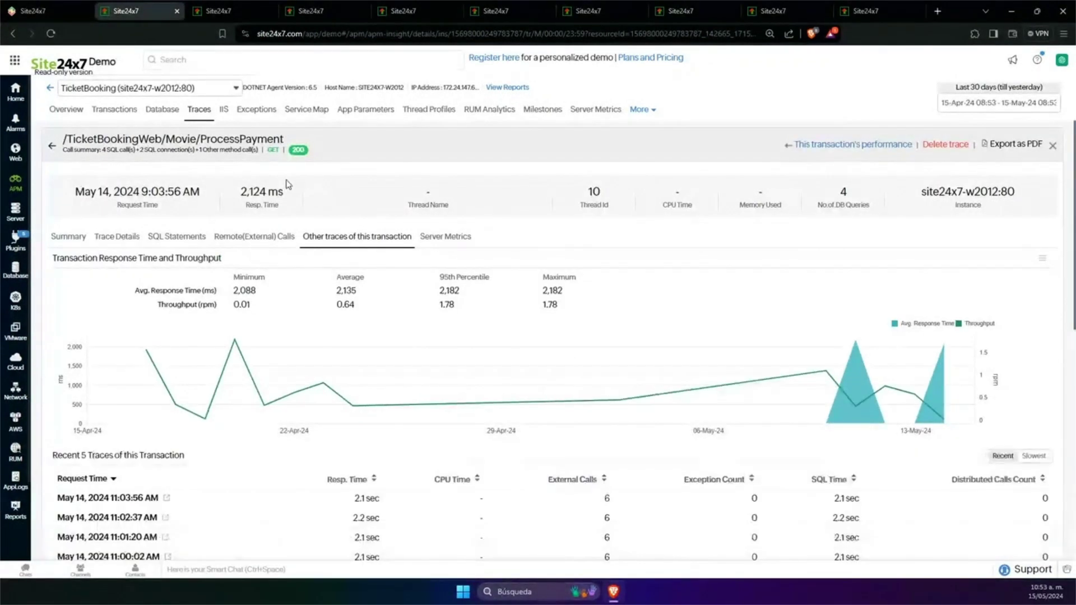
scroll(355, 342, down, 3)
scroll(336, 291, up, 3)
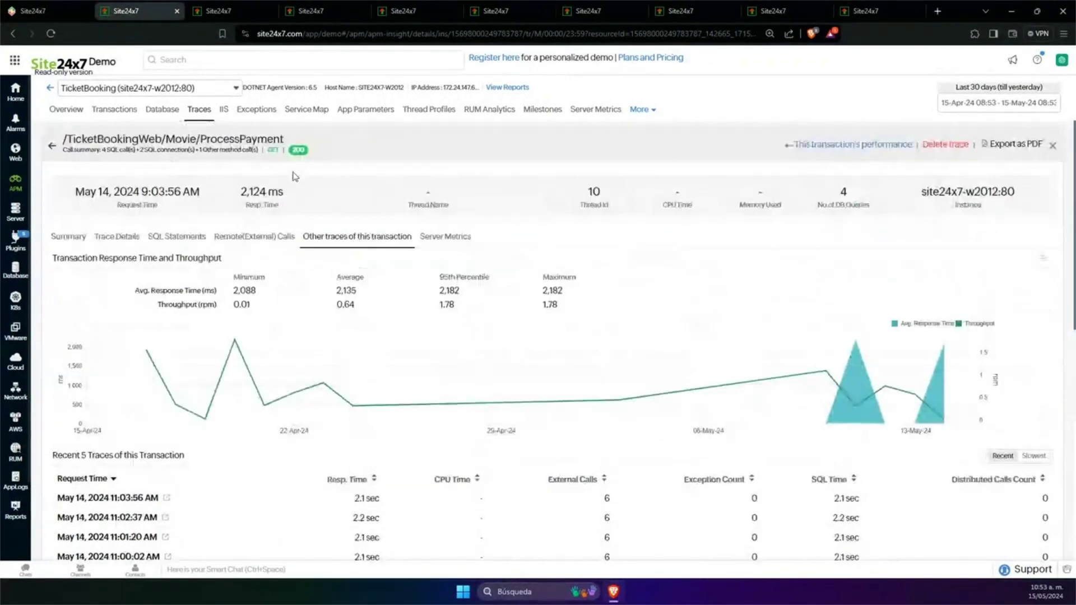
- Examine the TicketBooking application's exceptions, covering top exceptions, error codes, both split-up charts and recent exception traces
click(256, 110)
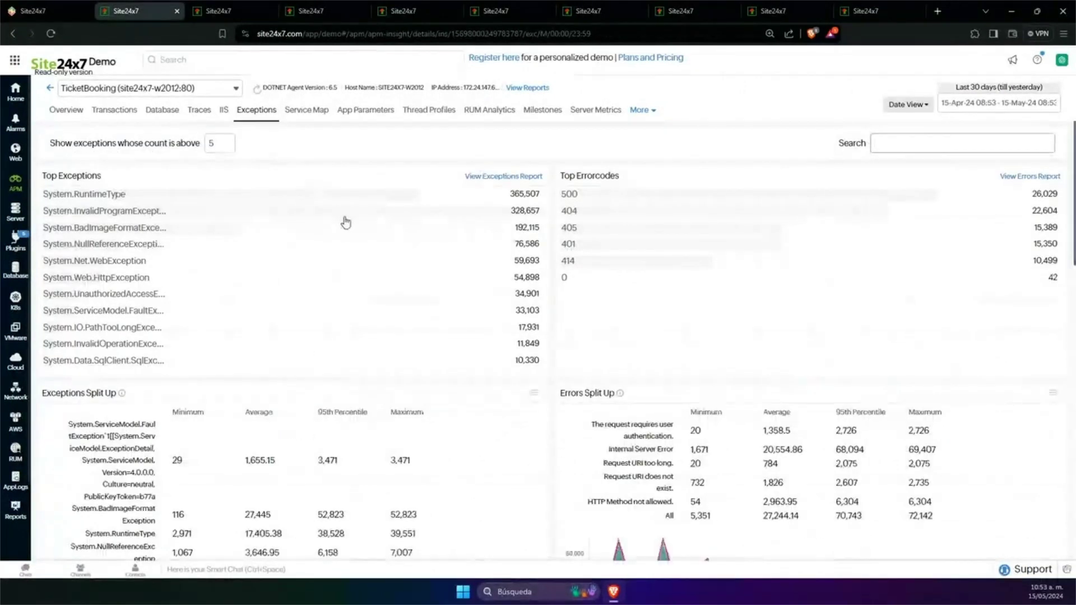
scroll(429, 273, down, 1)
scroll(429, 273, down, 4)
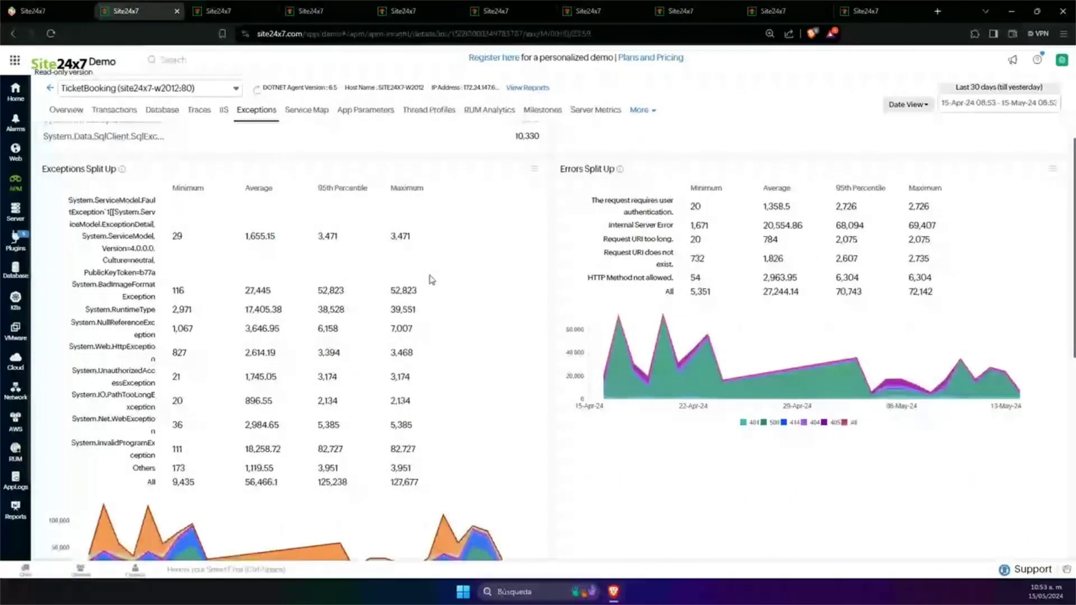
scroll(431, 279, down, 3)
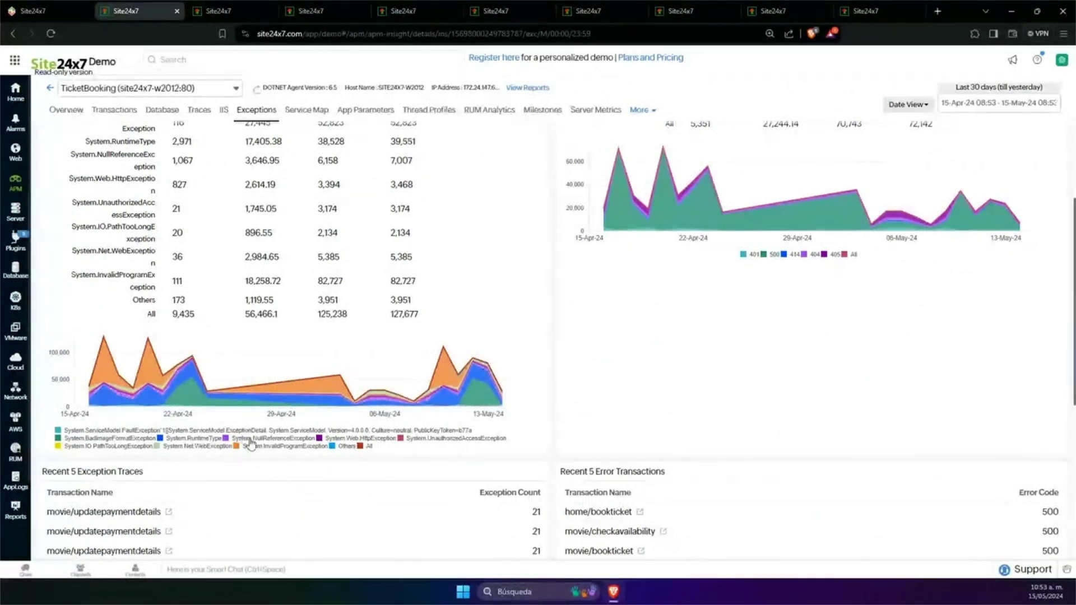
scroll(303, 443, up, 10)
- Show the application's service map and inspect the metrics of the s24x7-w11-1:1433 node under MSSQL
click(307, 110)
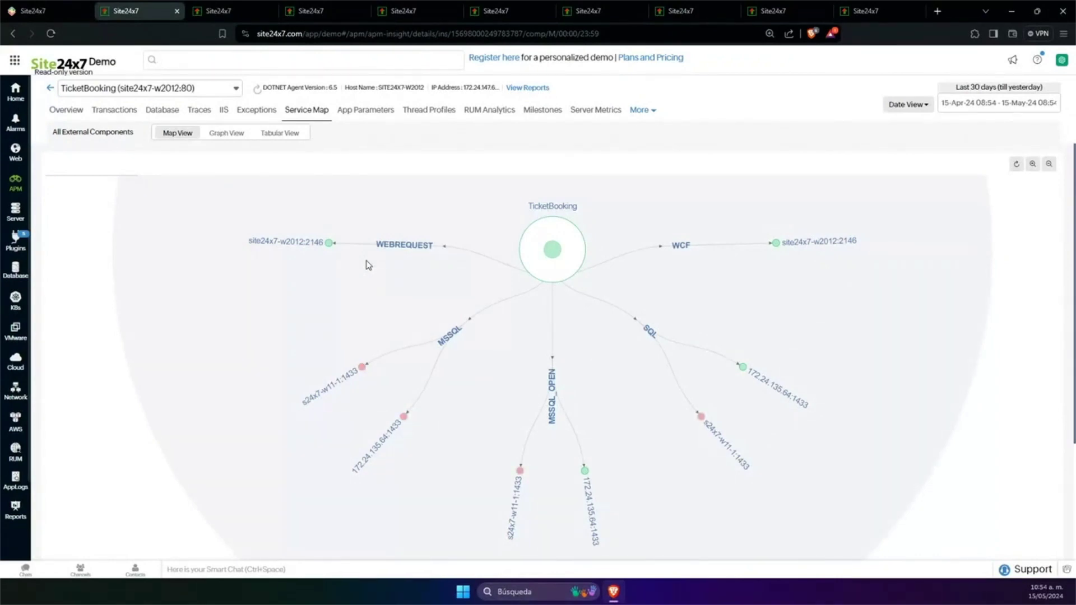
mouse_move(362, 370)
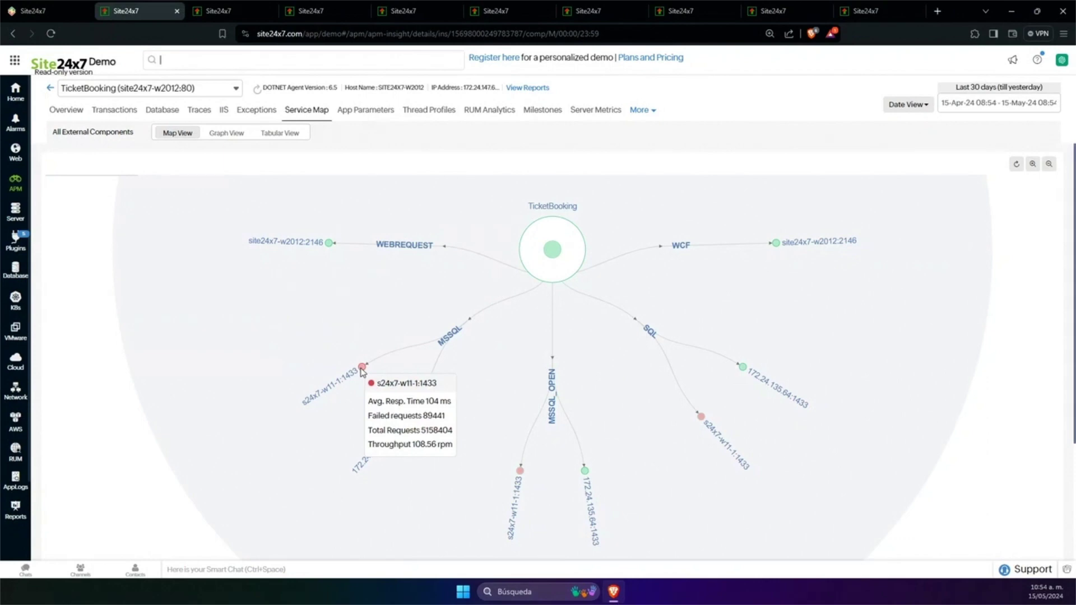
- Inspect the service map metrics of 172.24.135.64:1433 under MSSQL and the two SQL database nodes
mouse_move(402, 420)
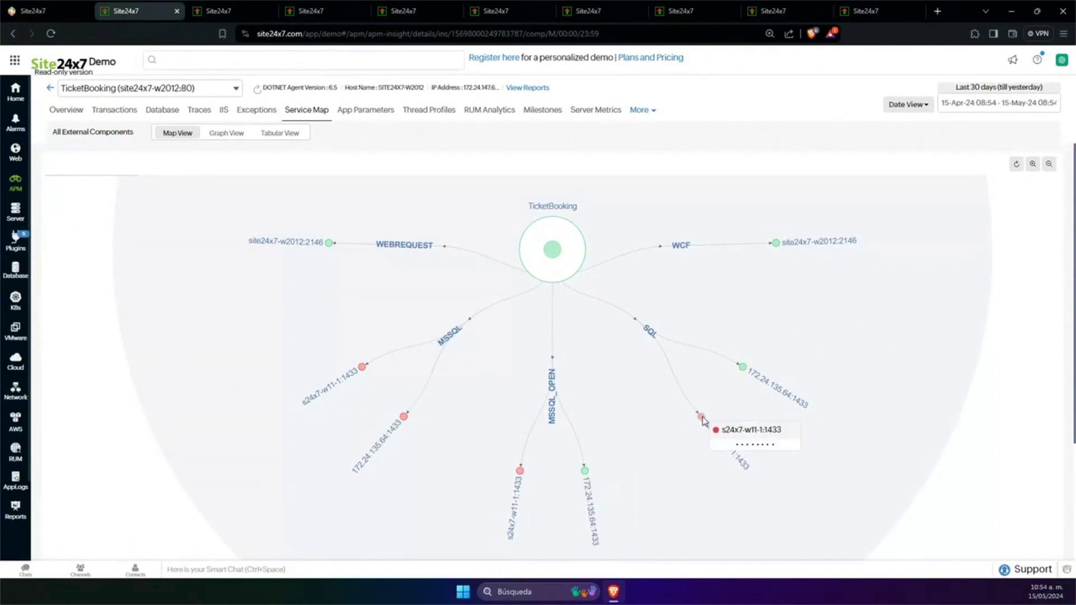
mouse_move(730, 383)
mouse_move(558, 261)
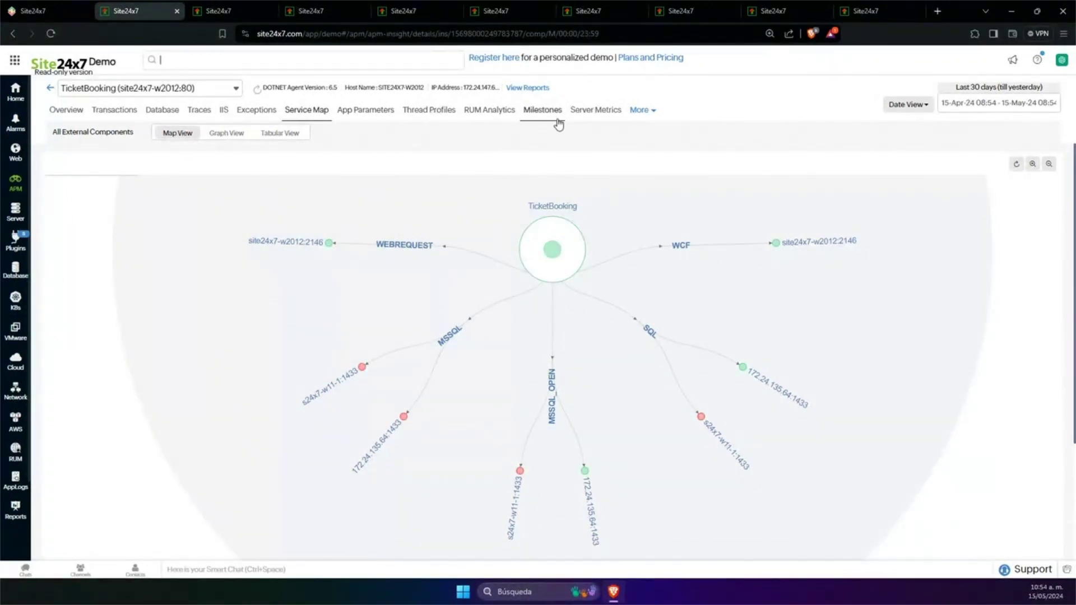
- Show the RBM-zylker cart checkout web transaction monitor and review its summary figures, events timeline and transaction time chart
click(226, 12)
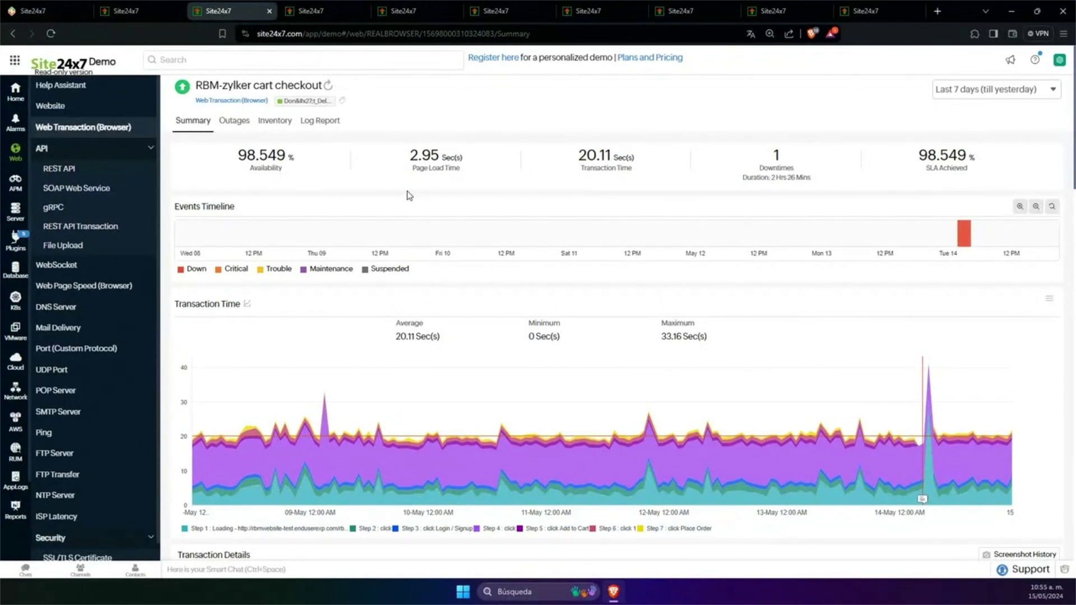
scroll(474, 209, down, 3)
scroll(476, 207, up, 2)
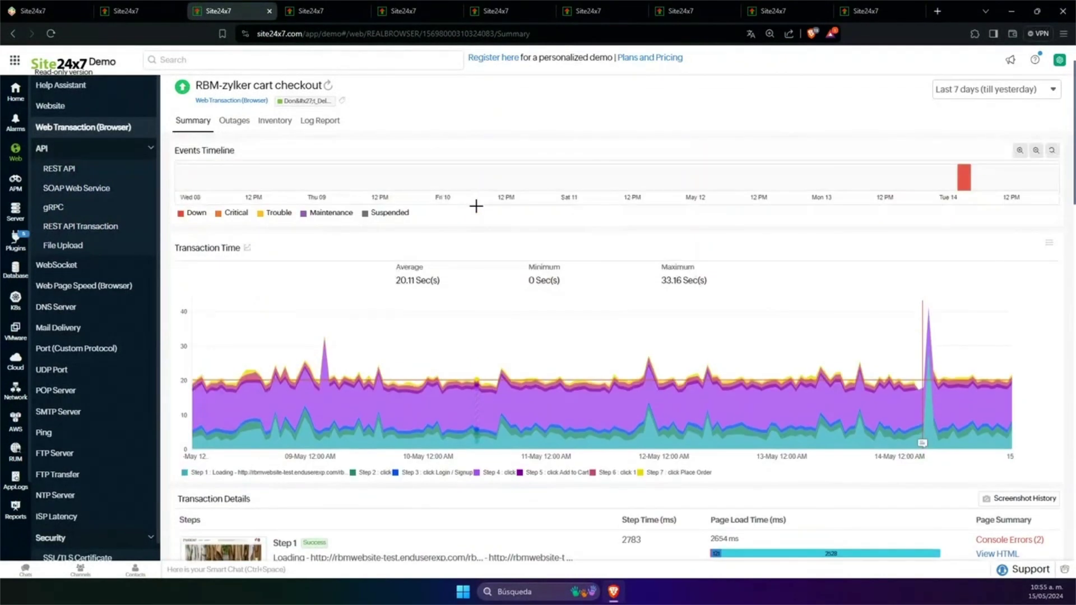
scroll(476, 206, up, 1)
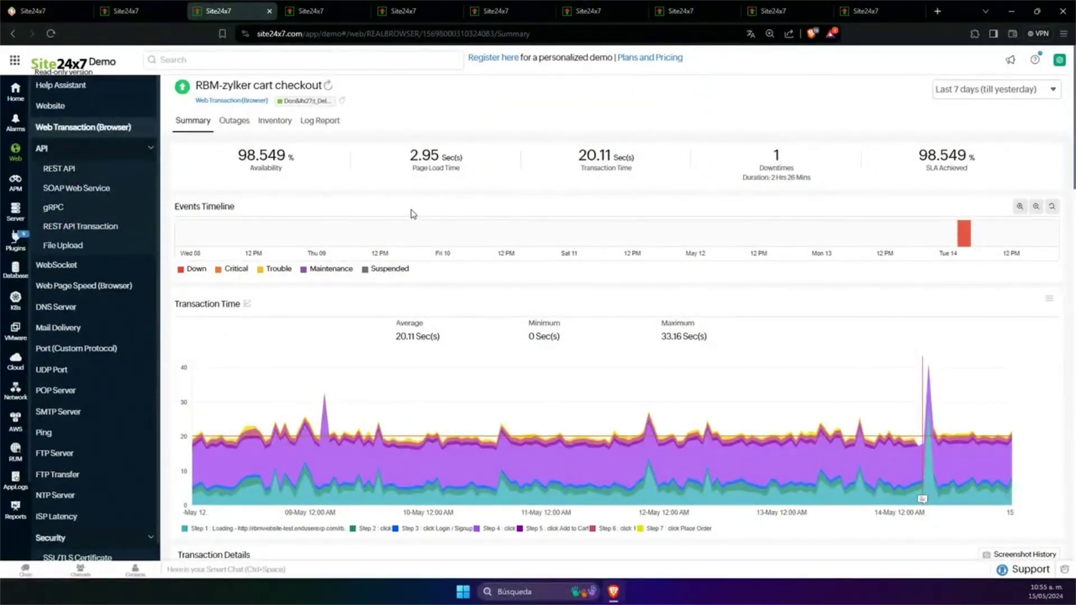
- Browse the captured screenshots of the checkout transaction from Step 1 through Step 3, and close the viewer
scroll(402, 213, down, 5)
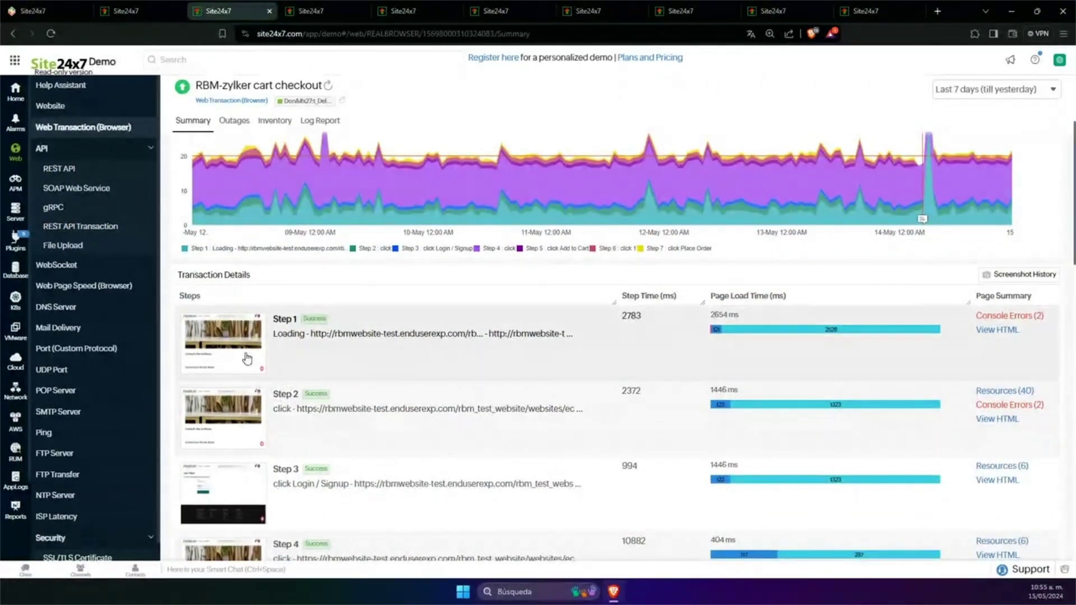
click(246, 358)
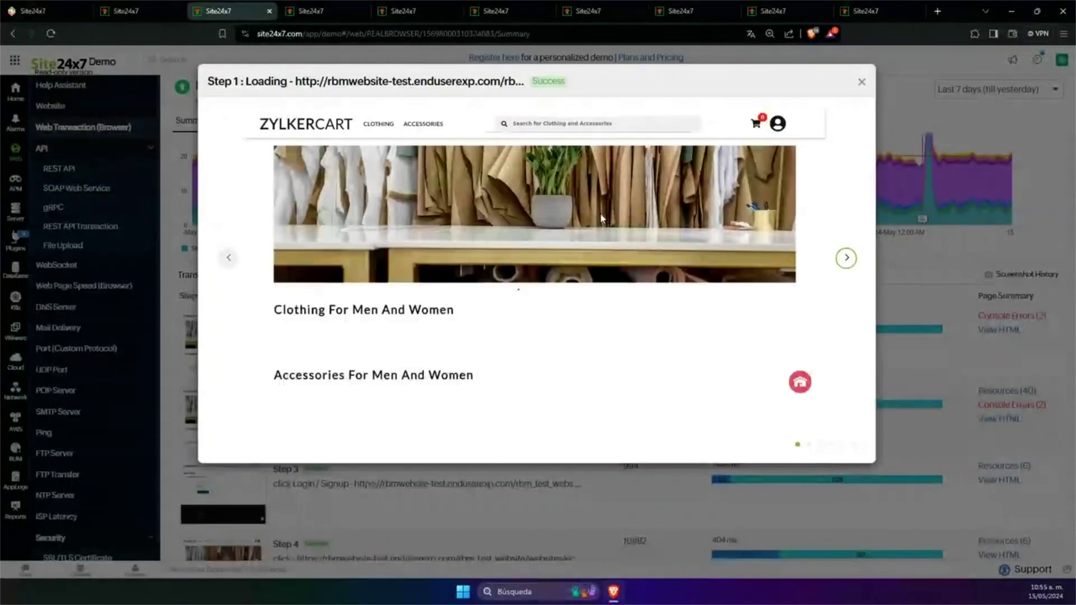
click(844, 261)
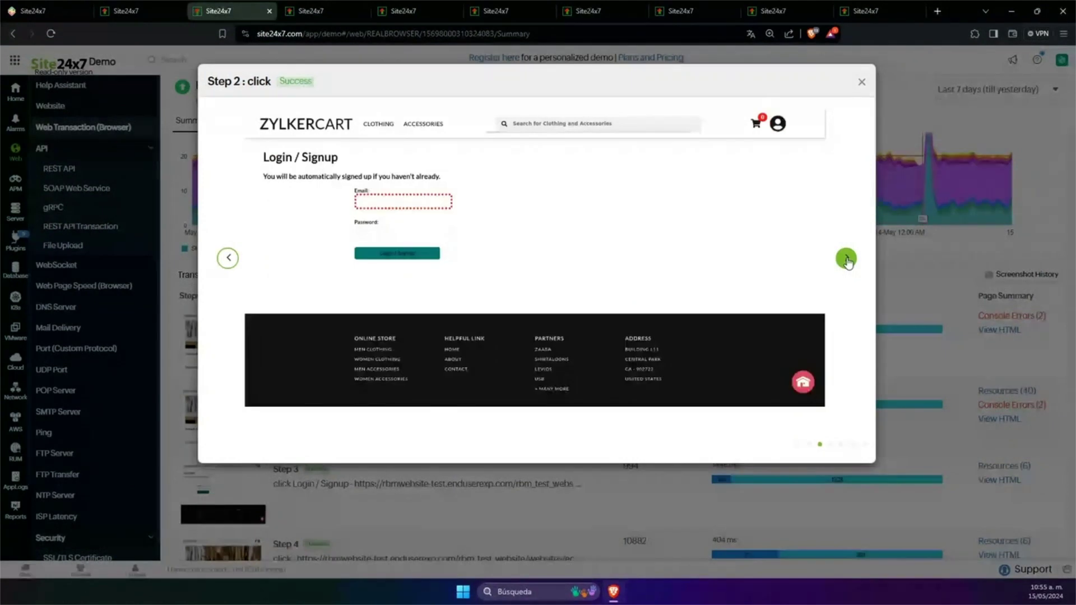
click(846, 260)
click(847, 260)
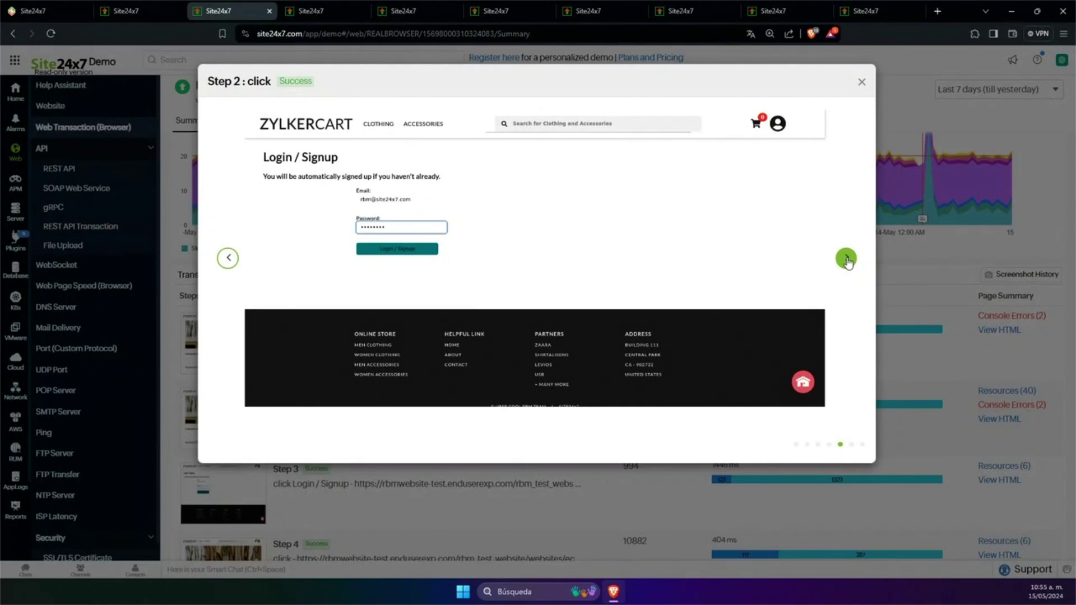
click(846, 260)
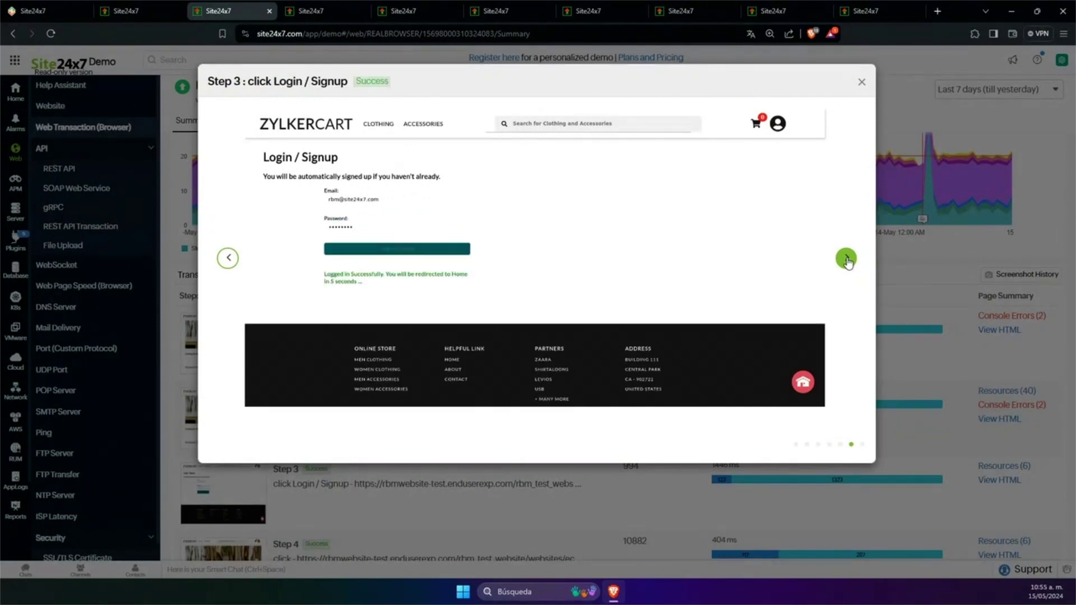
click(861, 82)
- View the console errors and the HTML source in the page summary of Step 1
click(984, 317)
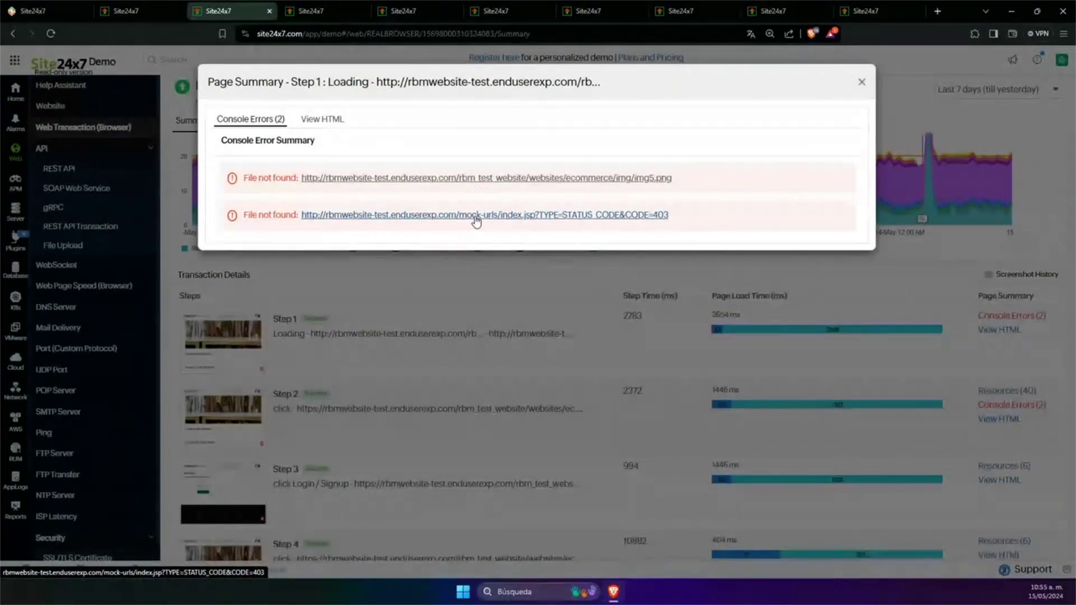
click(322, 120)
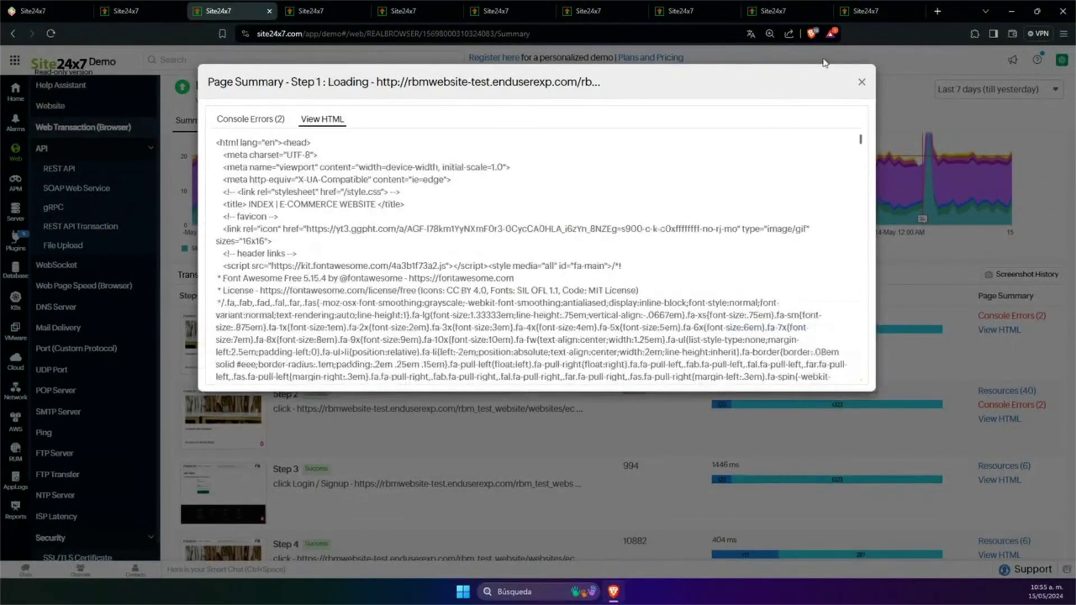
click(862, 84)
- Open the captured screenshot of Step 2 and close it again
scroll(975, 359, down, 2)
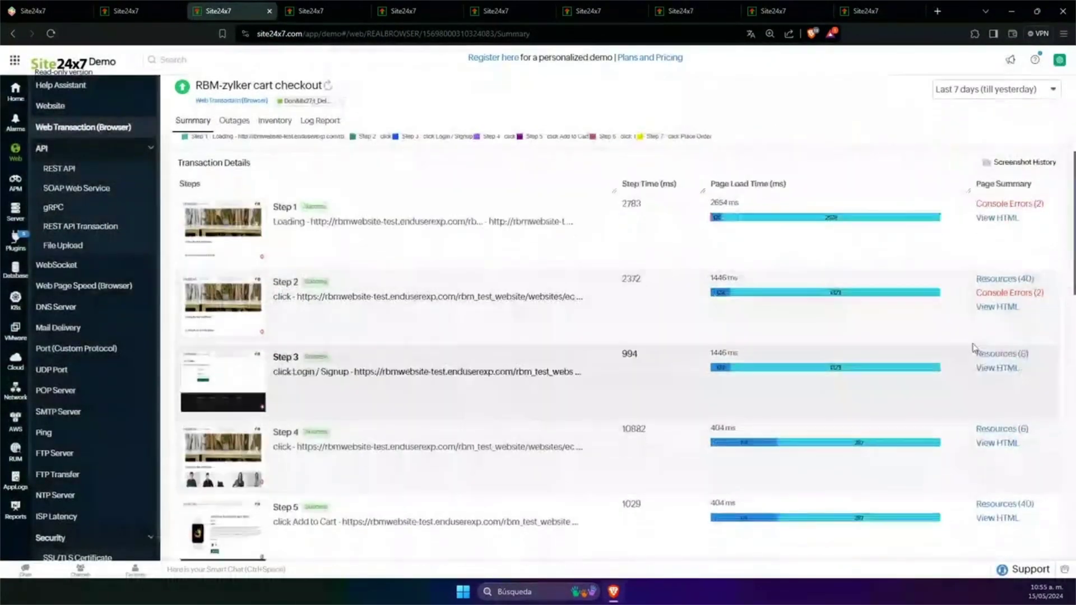
click(246, 307)
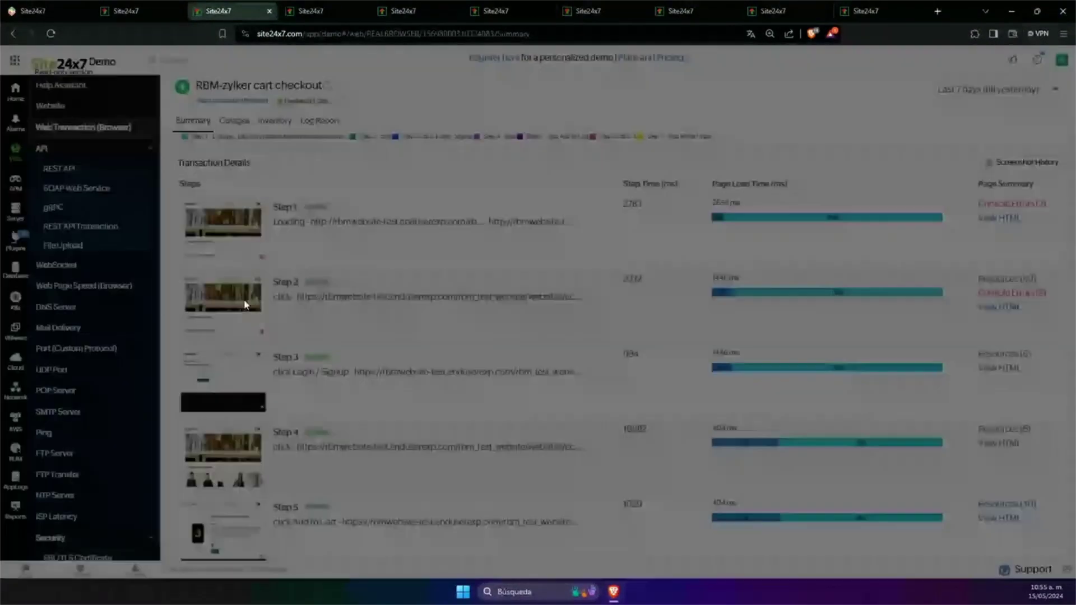
click(862, 82)
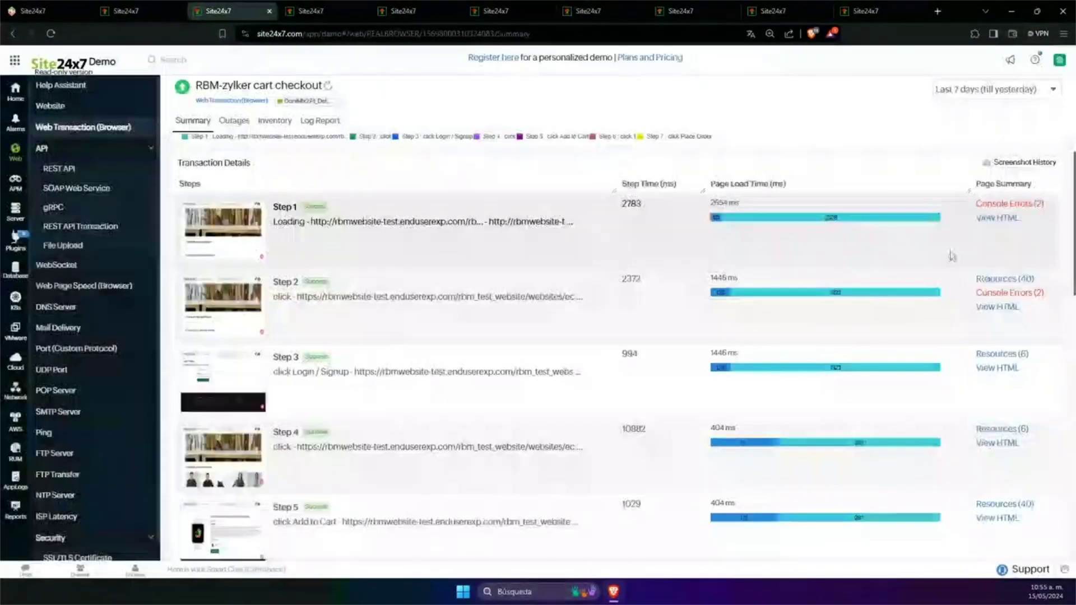
- Show the page resources of Step 5 (click Add to Cart) and examine the resource loading waterfall
click(991, 280)
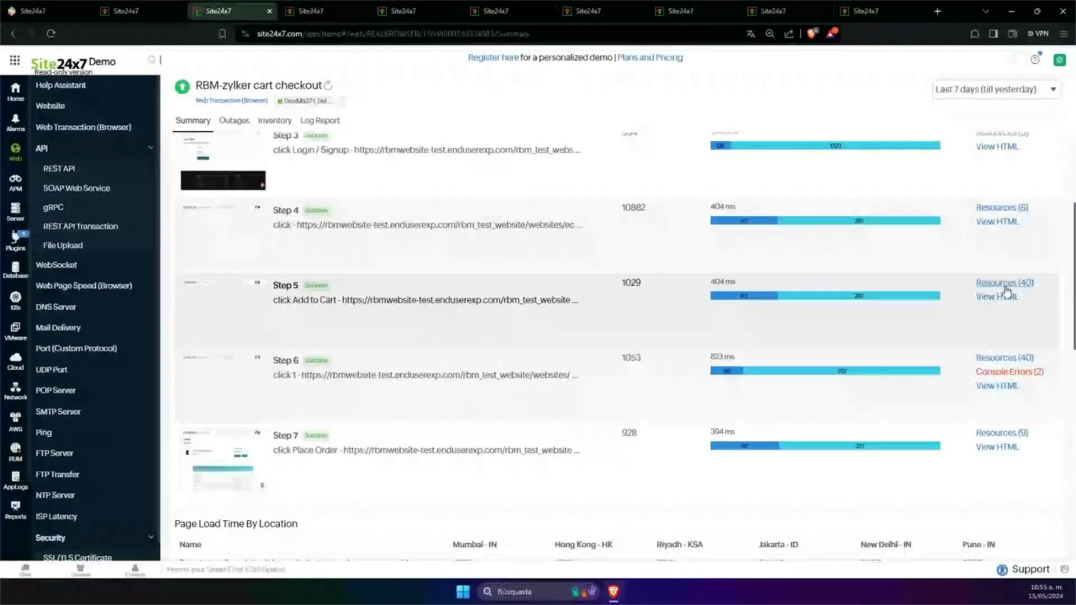
click(979, 286)
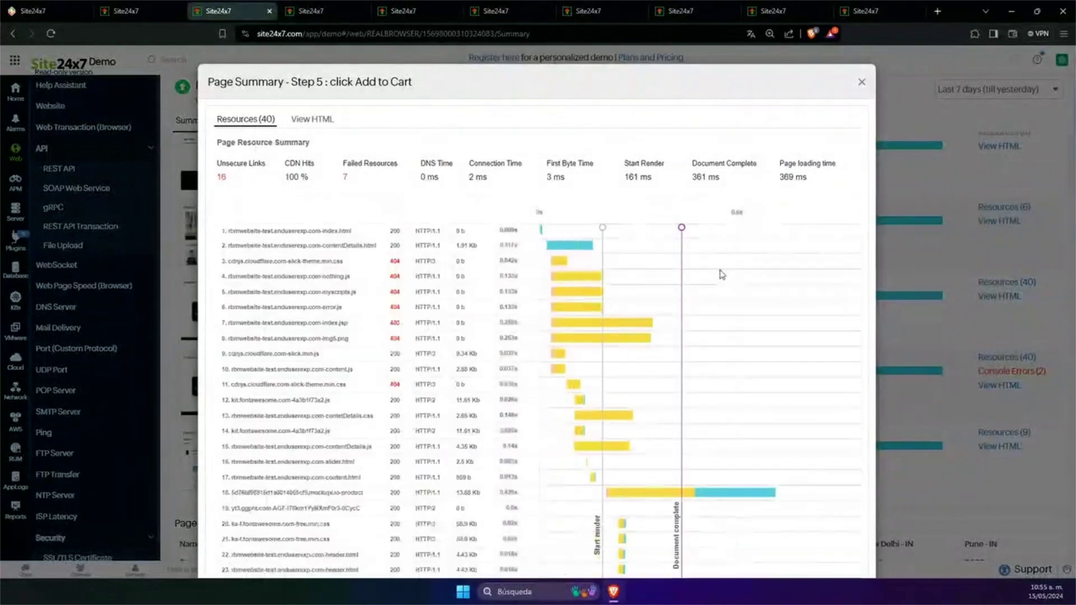
scroll(722, 275, down, 1)
scroll(712, 276, down, 1)
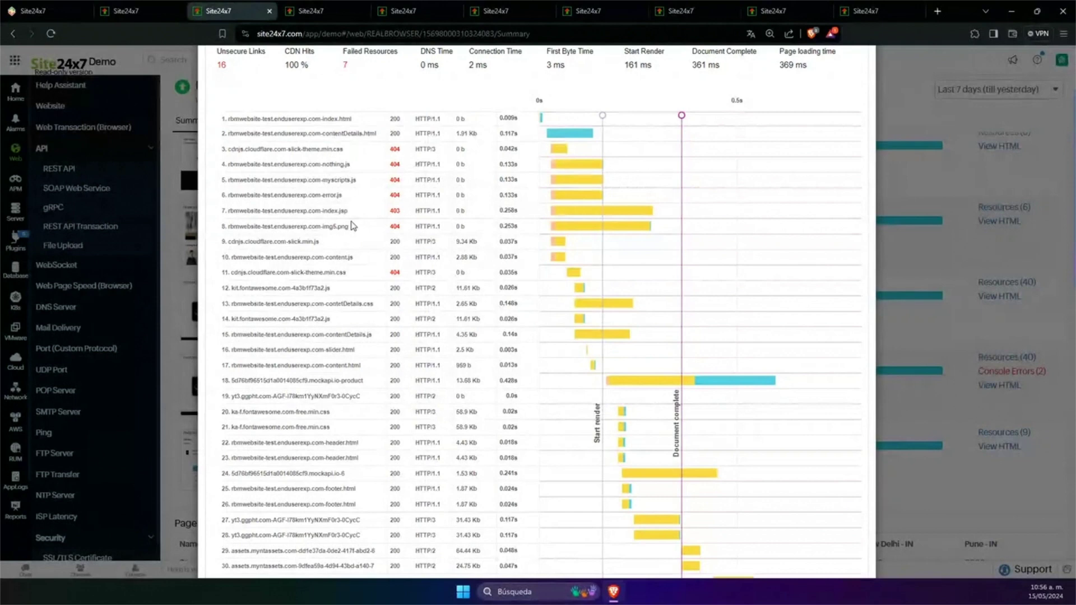
scroll(354, 226, down, 6)
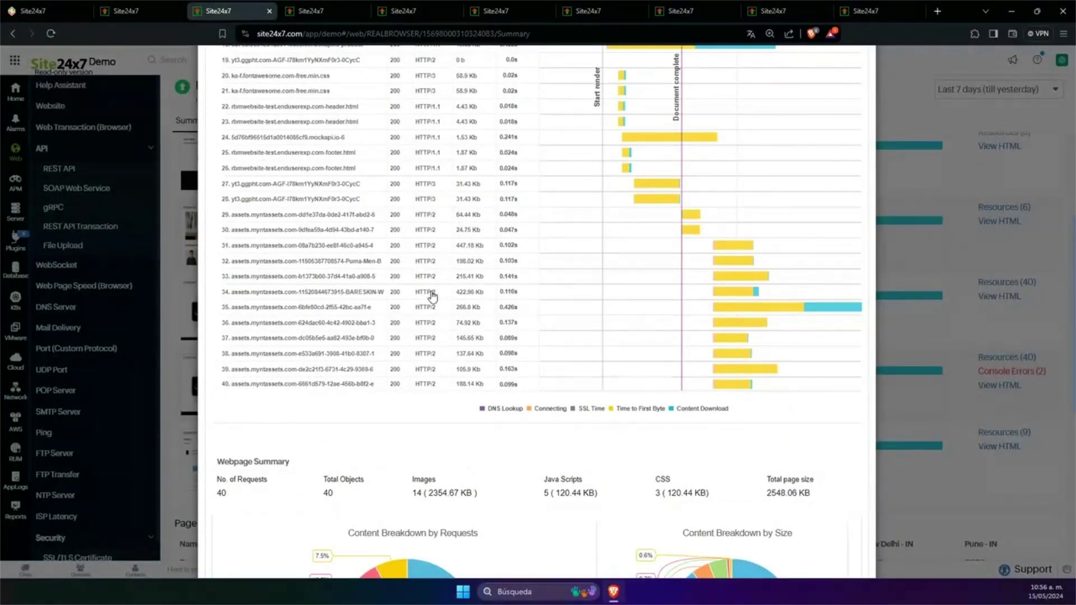
- Review Step 5's webpage summary, content breakdown charts by requests and size, and domain summary, and close the page summary
scroll(431, 296, down, 4)
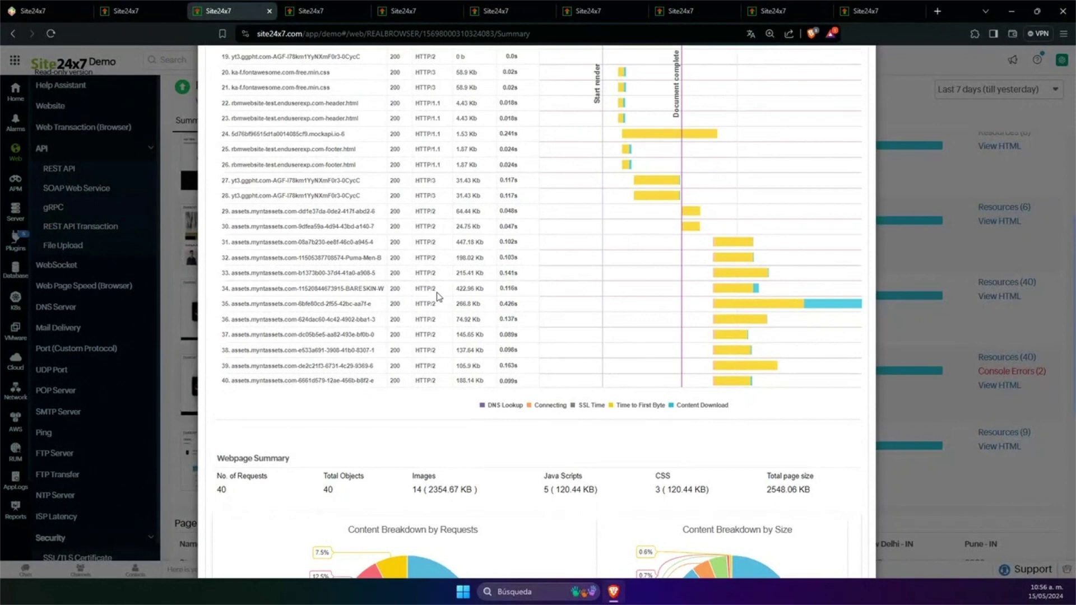
scroll(477, 341, down, 3)
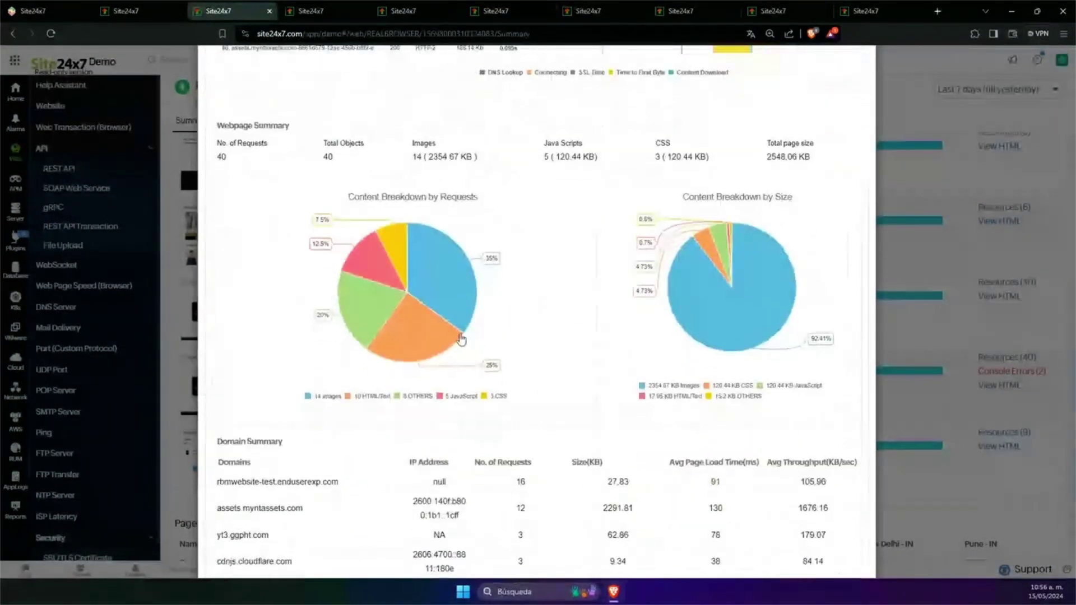
mouse_move(711, 251)
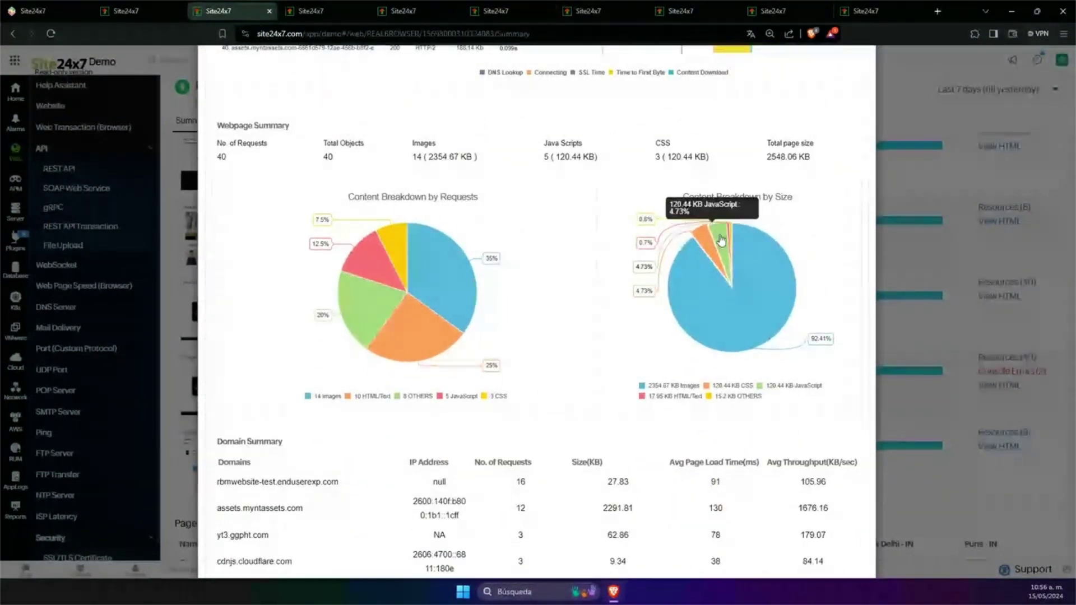
scroll(745, 249, down, 2)
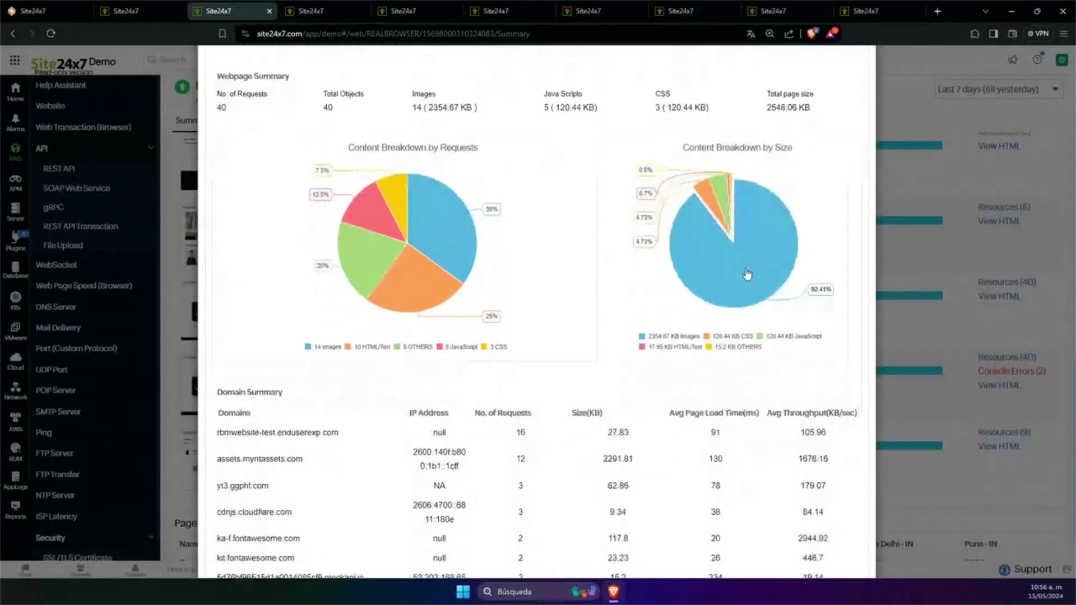
scroll(814, 150, up, 9)
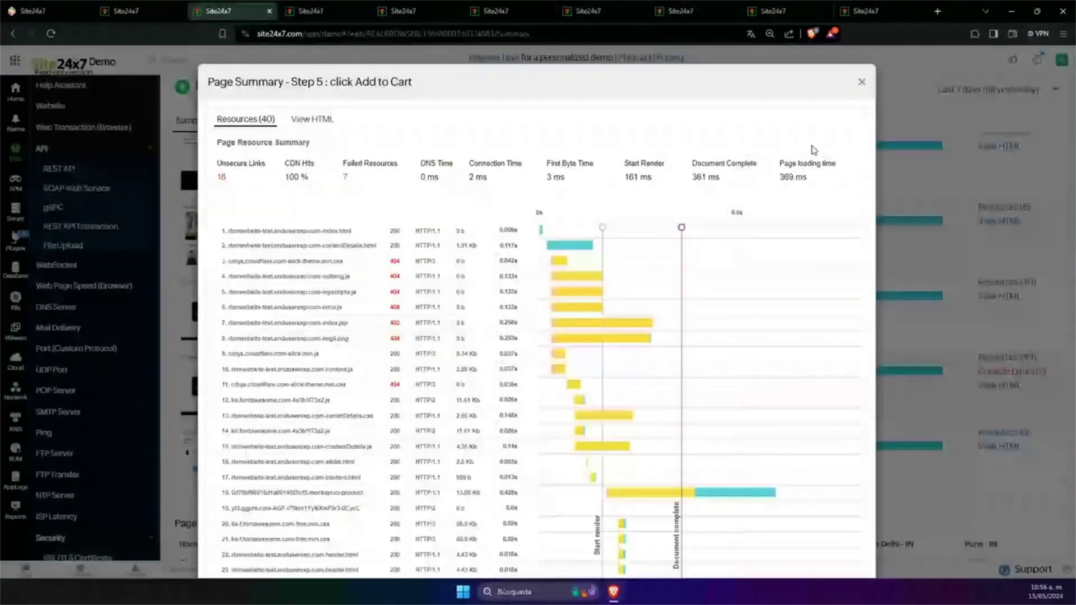
click(861, 82)
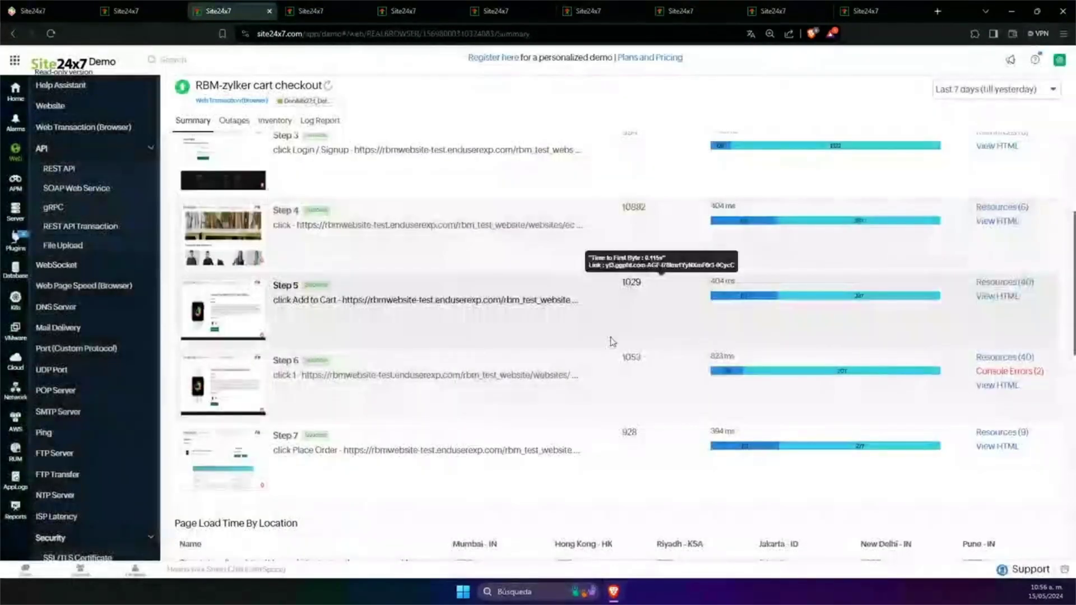
- Return to the TicketBooking application and show its overview metrics
scroll(495, 231, up, 10)
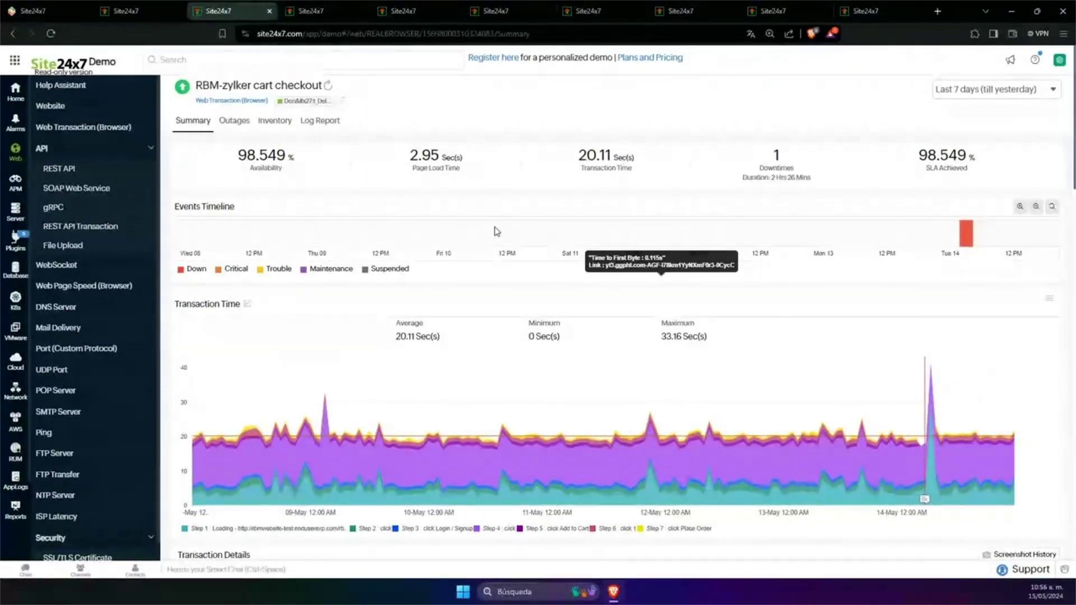
click(125, 10)
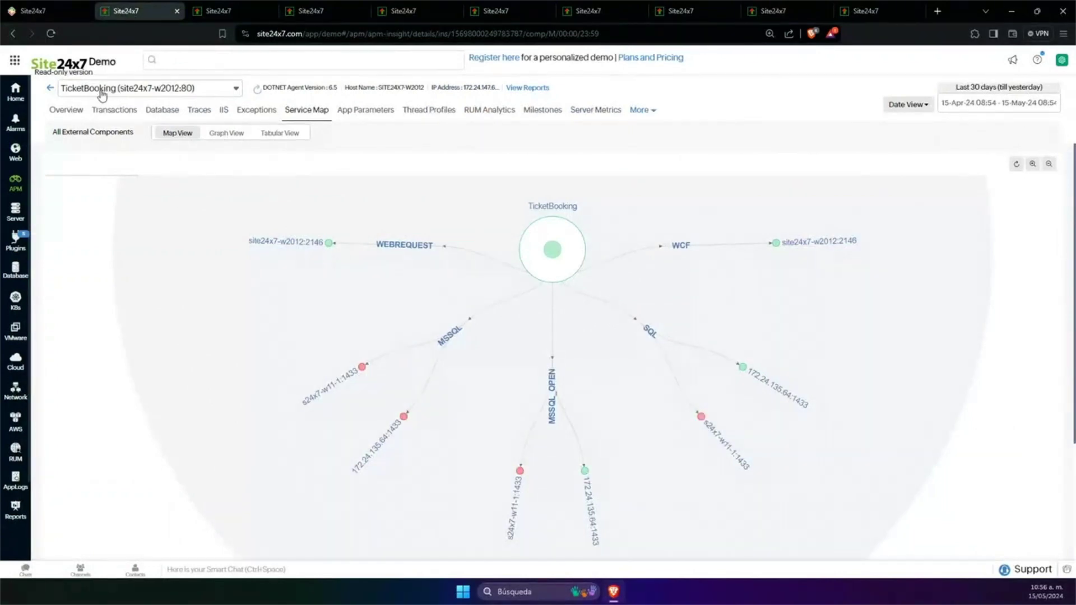
click(65, 112)
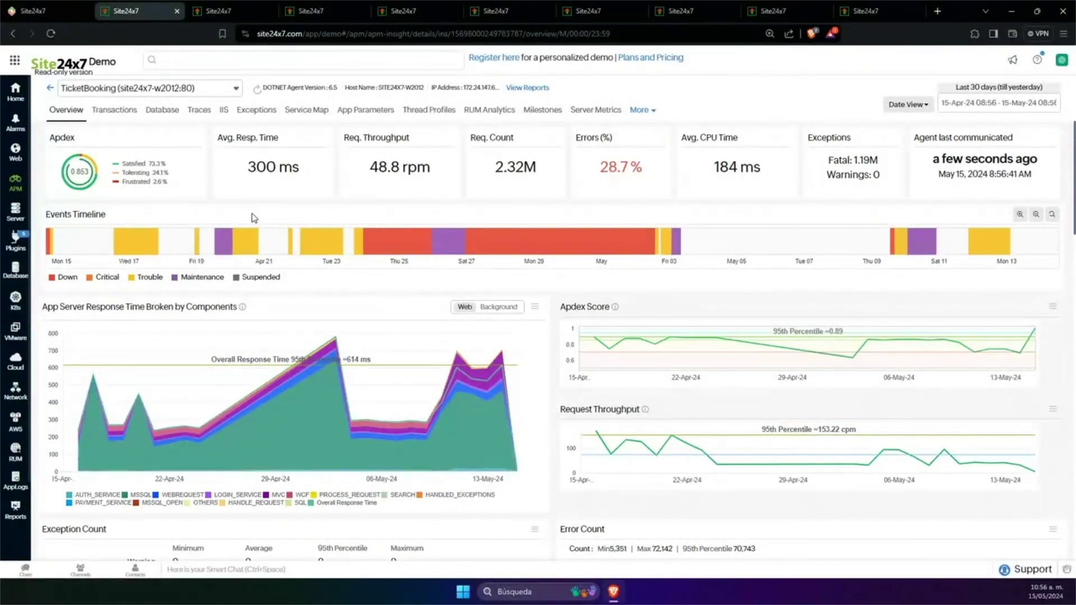
- Show the zylker RUM summary and review its performance trends, events timeline and world Apdex report
click(306, 9)
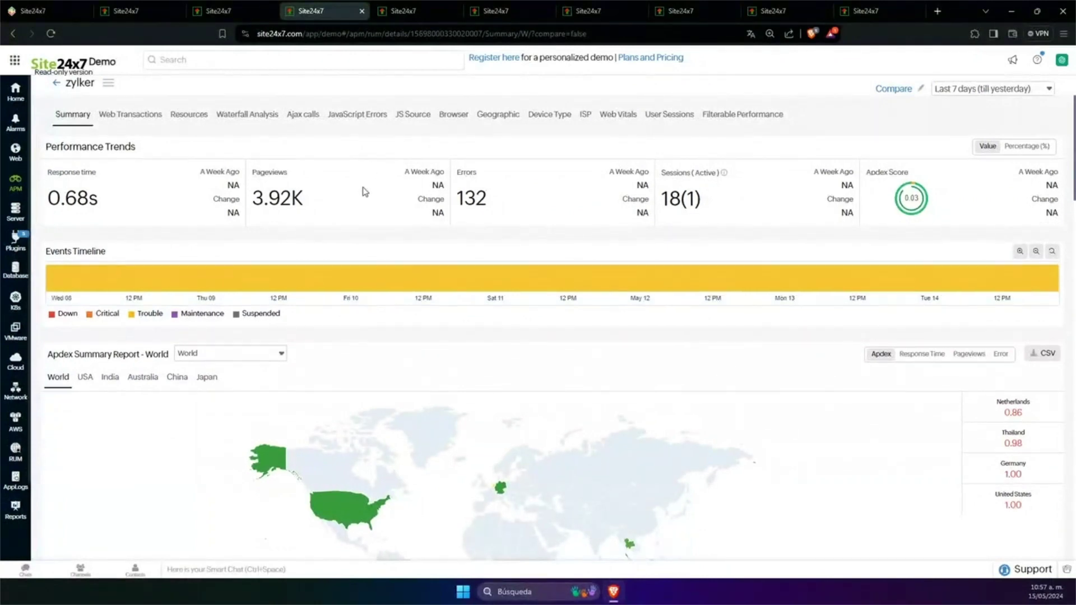
scroll(364, 188, down, 4)
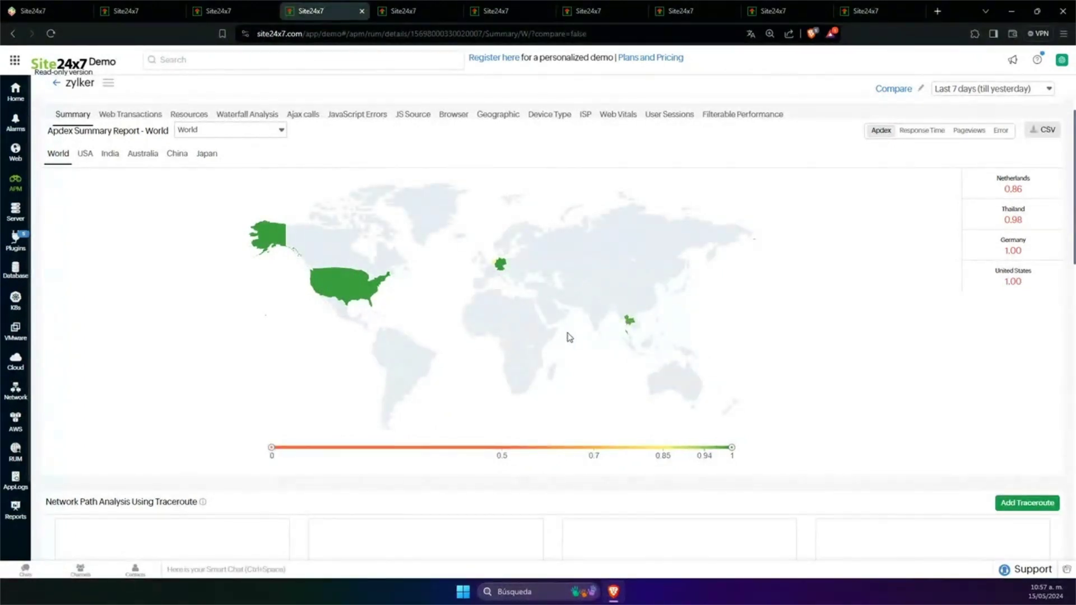
scroll(567, 338, down, 4)
scroll(577, 377, up, 8)
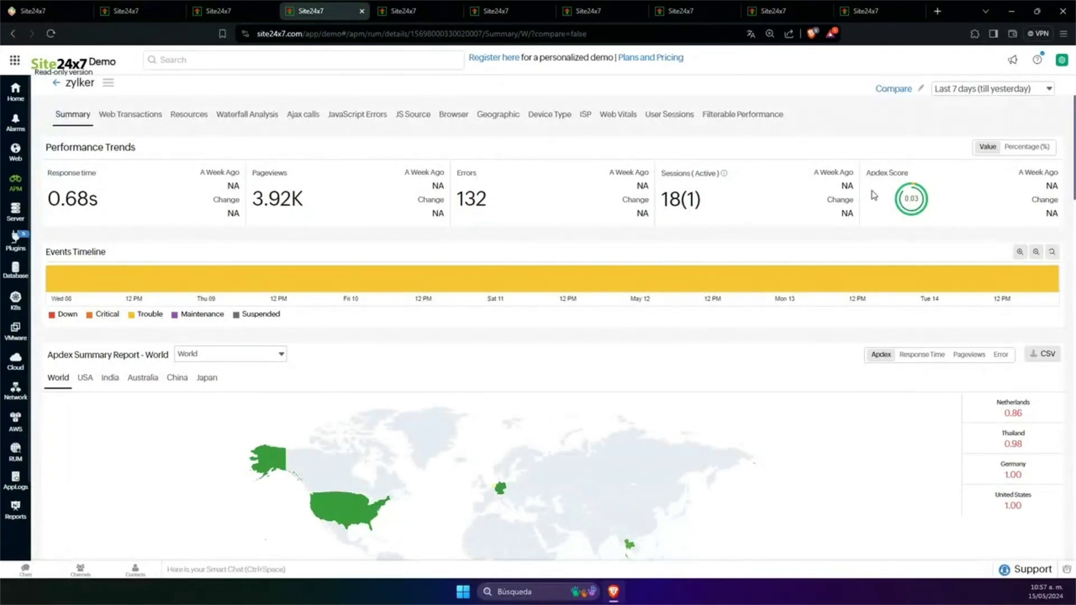
- Show zylker's RUM resources and examine their impact on app response time and the first-party and third-party resources
click(399, 10)
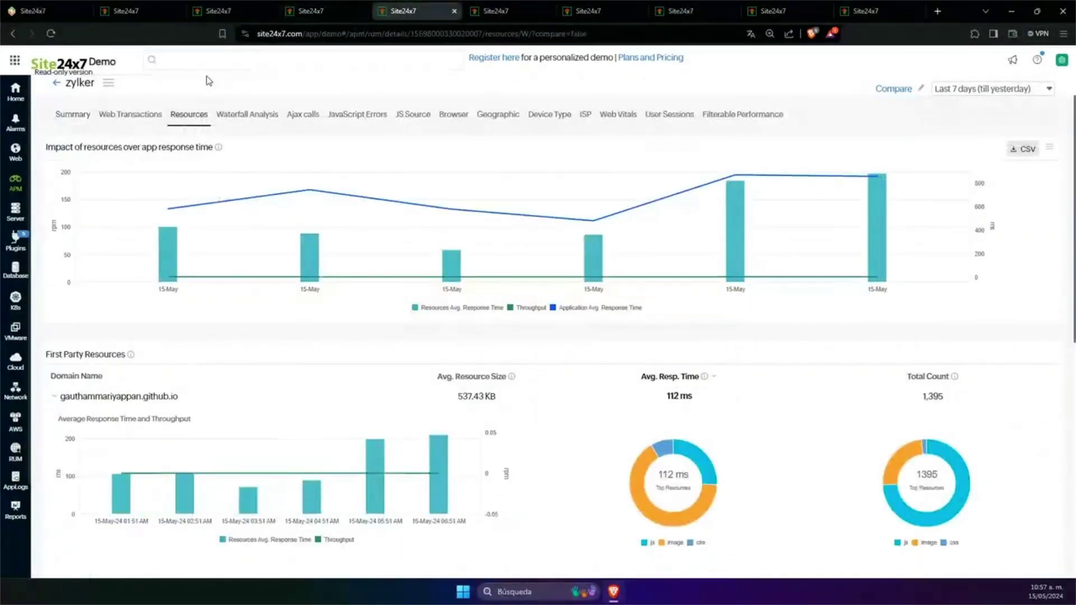
scroll(410, 168, down, 2)
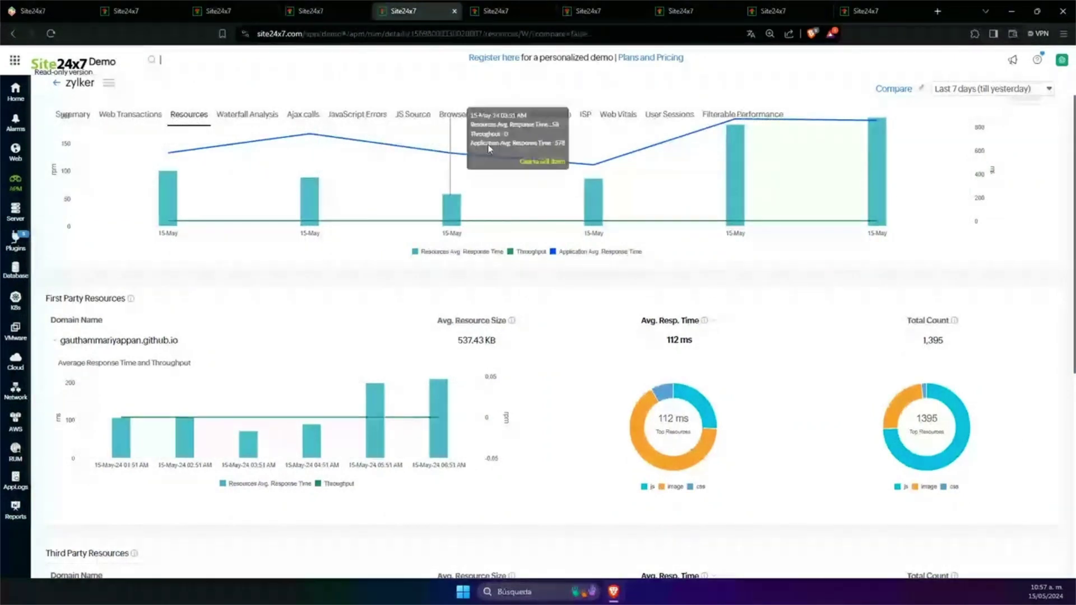
scroll(482, 163, up, 2)
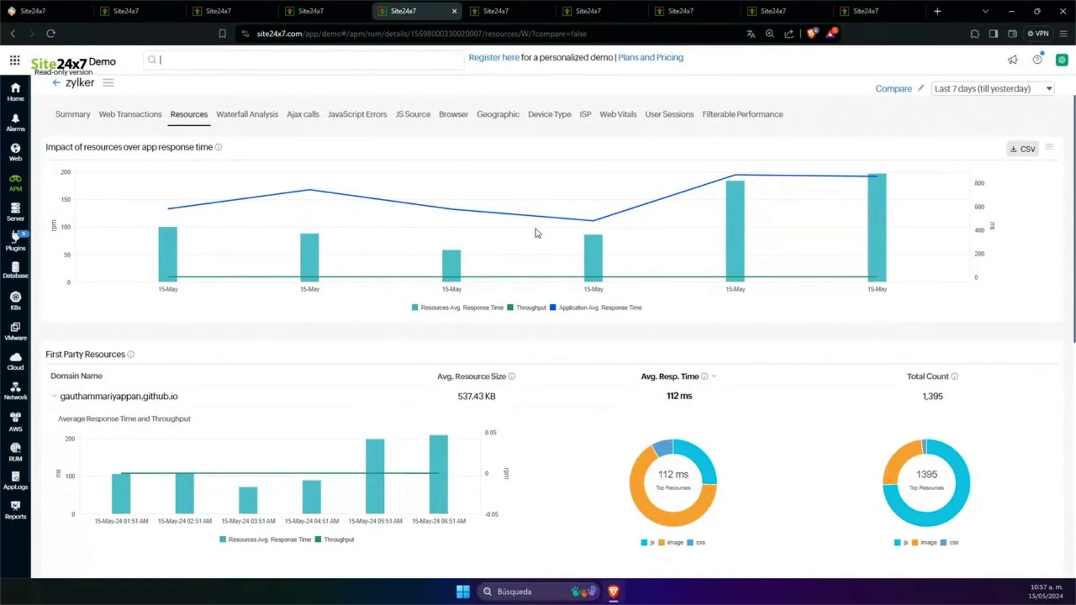
scroll(548, 267, down, 2)
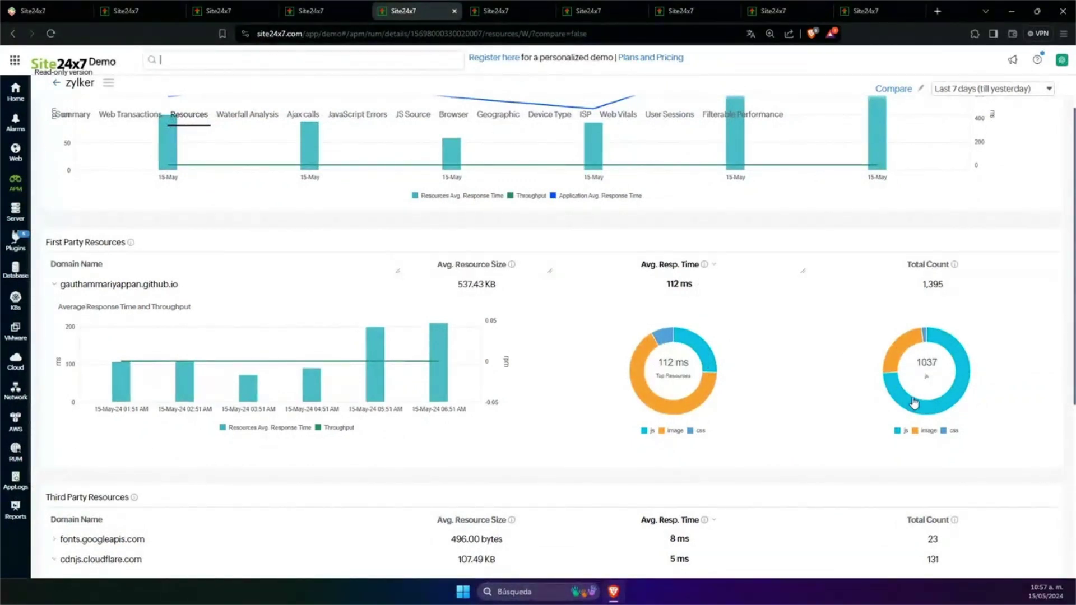
- Review zylker's third-party resources, including the cdnjs.cloudflare.com charts, and the CDN resources
scroll(900, 392, down, 2)
scroll(890, 387, down, 1)
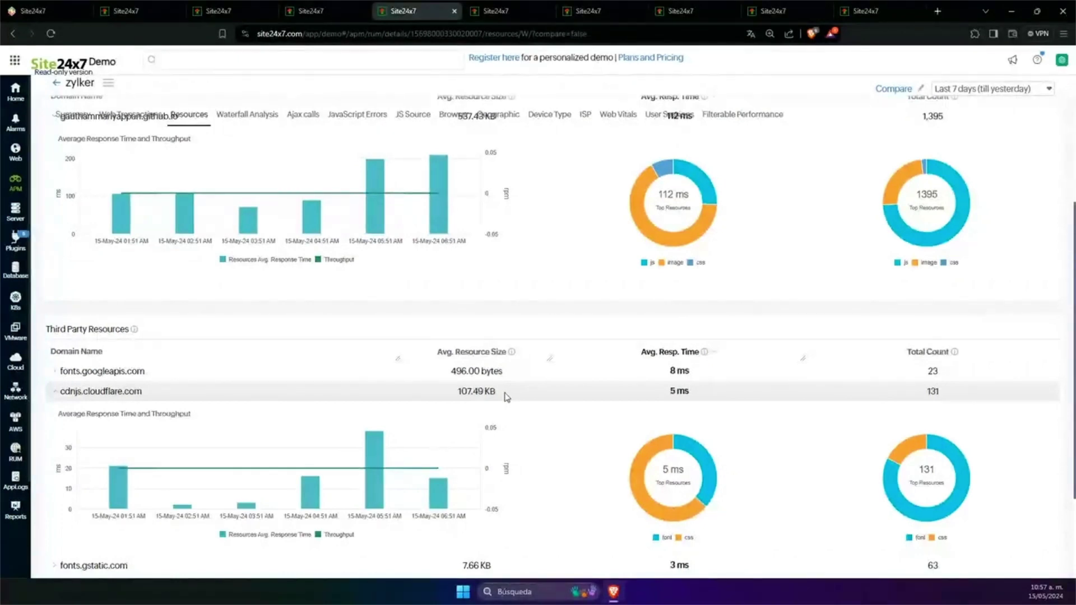
scroll(512, 398, down, 3)
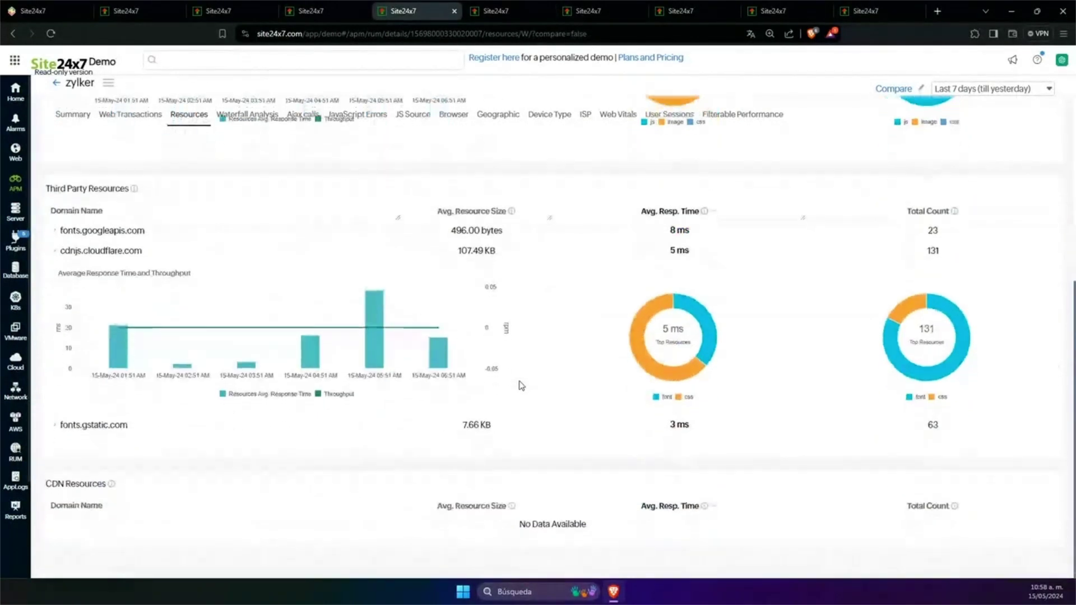
scroll(521, 383, up, 1)
scroll(522, 383, down, 1)
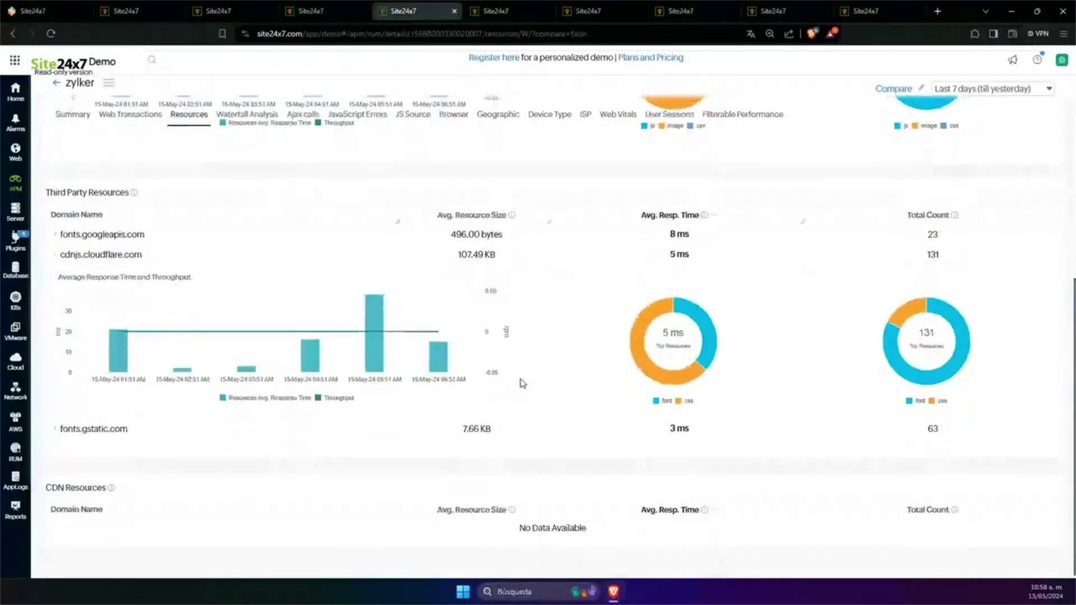
scroll(522, 383, up, 7)
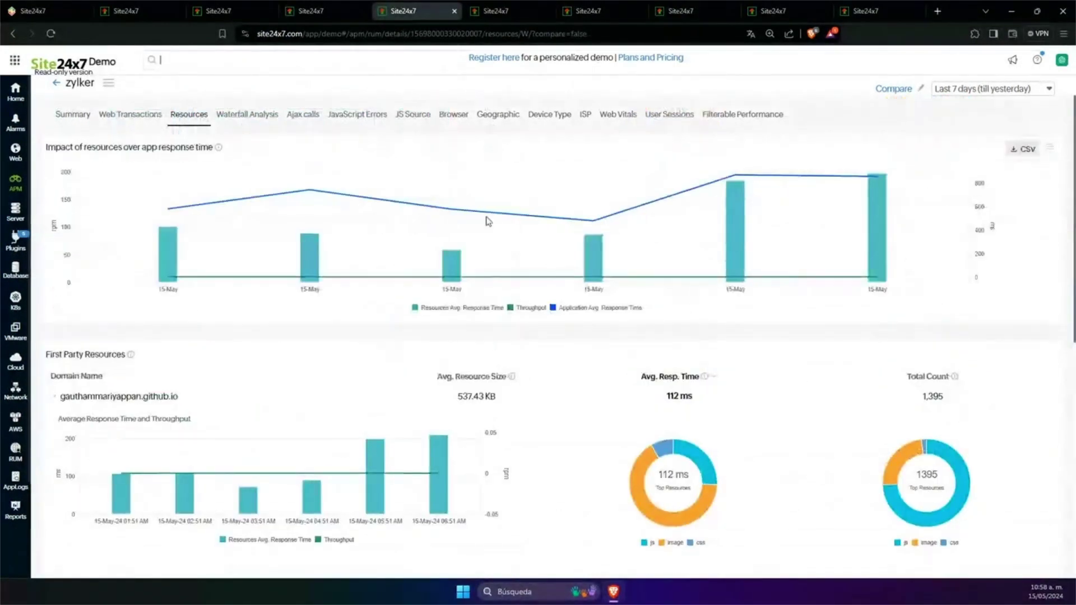
- Return to the zylker summary and examine the world Apdex map with its score scale
click(493, 12)
mouse_move(486, 284)
scroll(485, 285, down, 6)
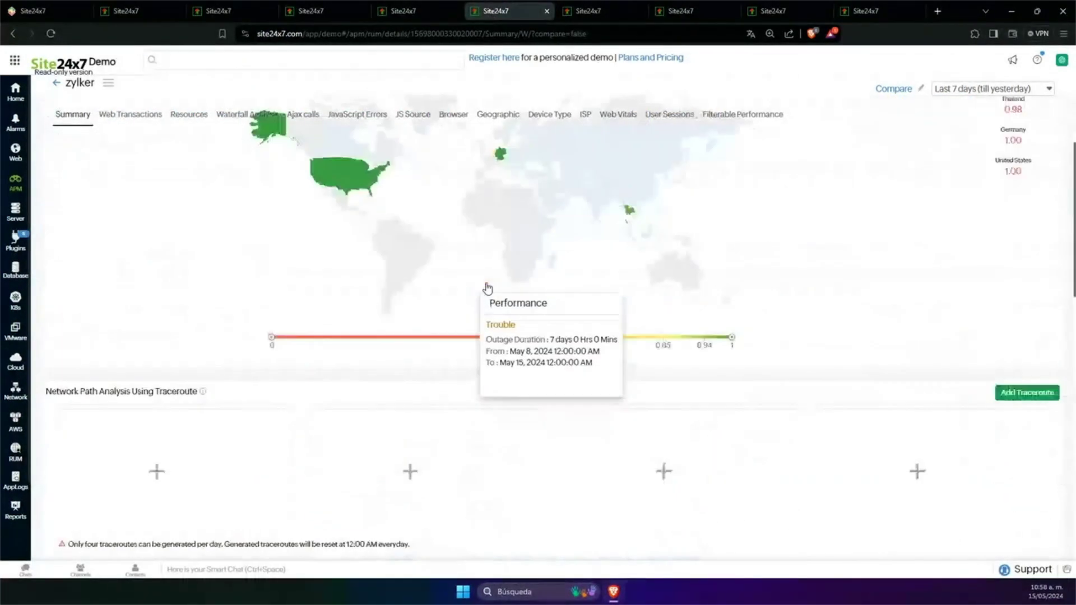
scroll(733, 392, up, 3)
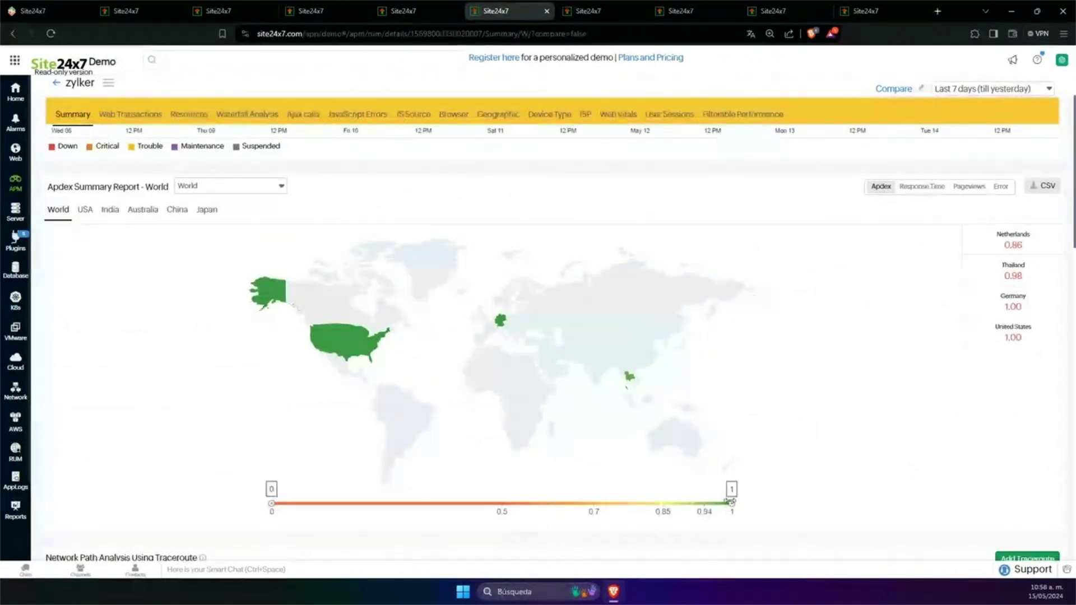
mouse_move(731, 503)
mouse_down()
mouse_move(699, 504)
mouse_move(739, 505)
mouse_up()
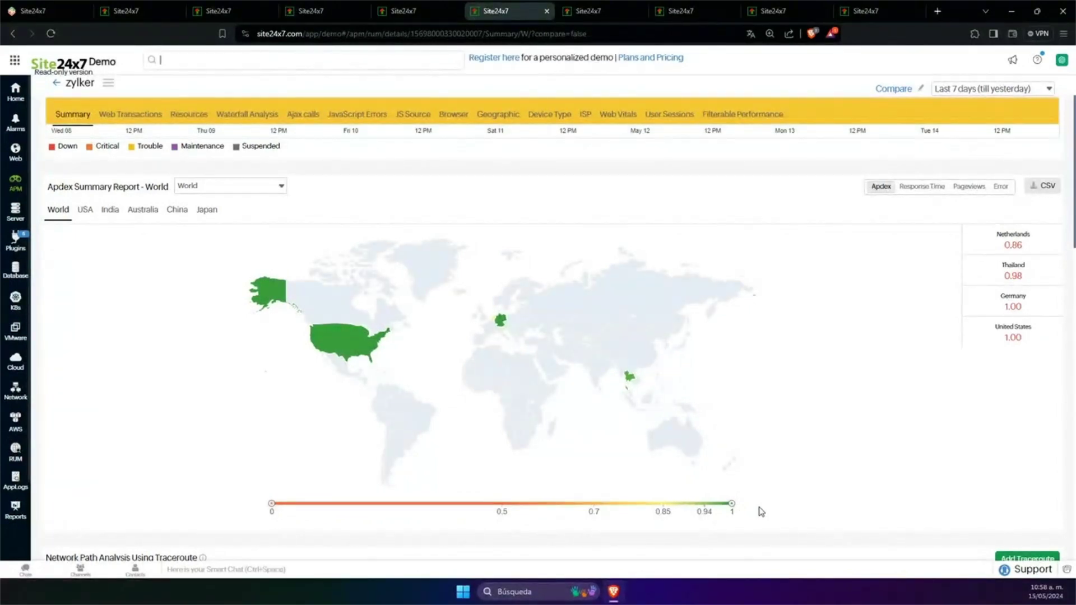
- Try to switch the Apdex summary report from World to United States
click(238, 188)
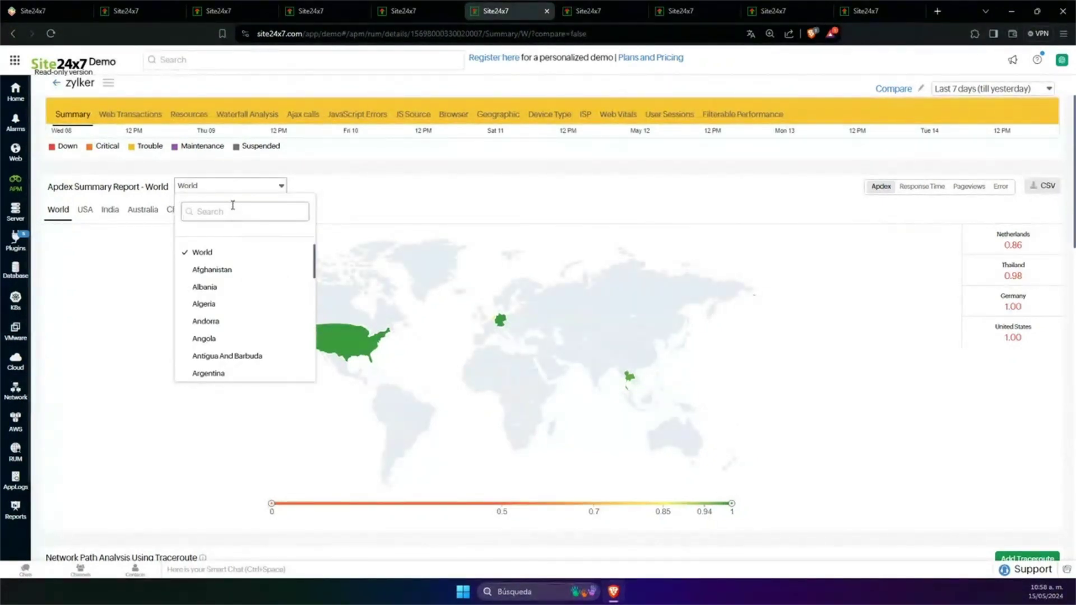
text(un)
scroll(233, 207, up, 3)
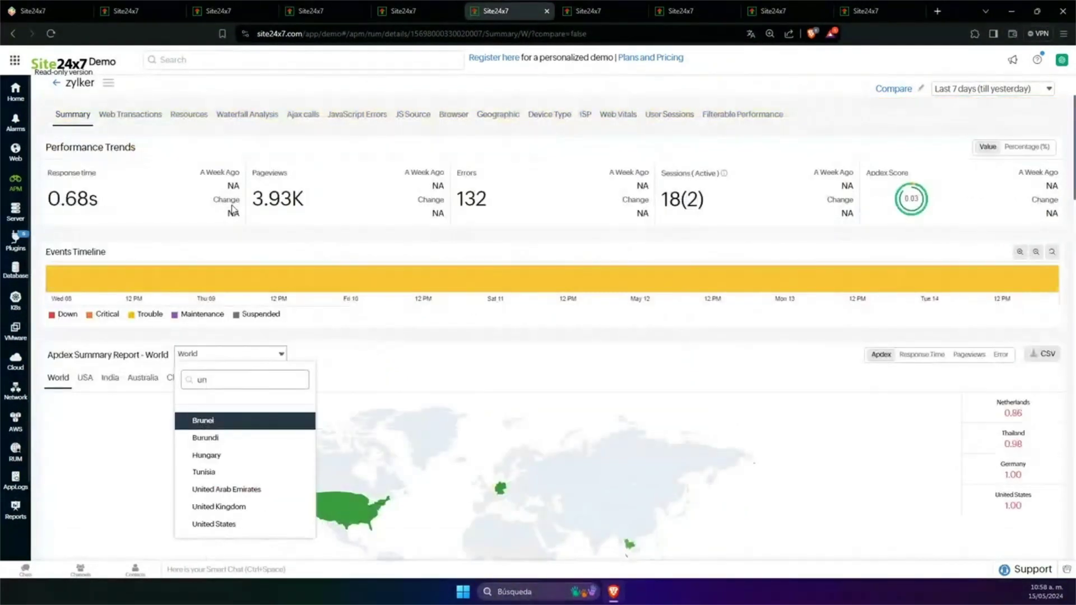
click(221, 523)
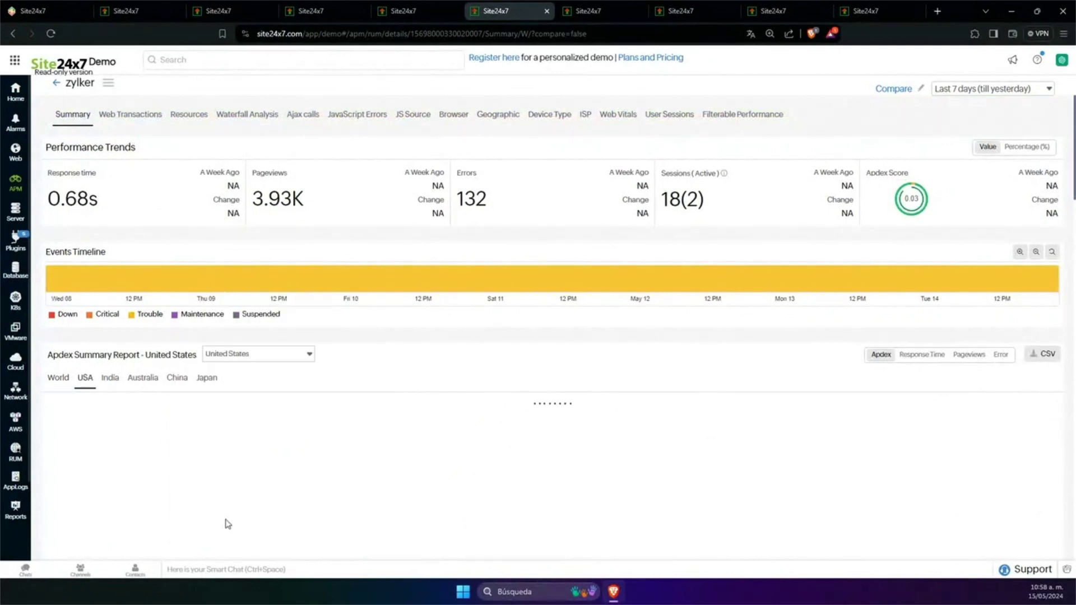
scroll(395, 391, down, 3)
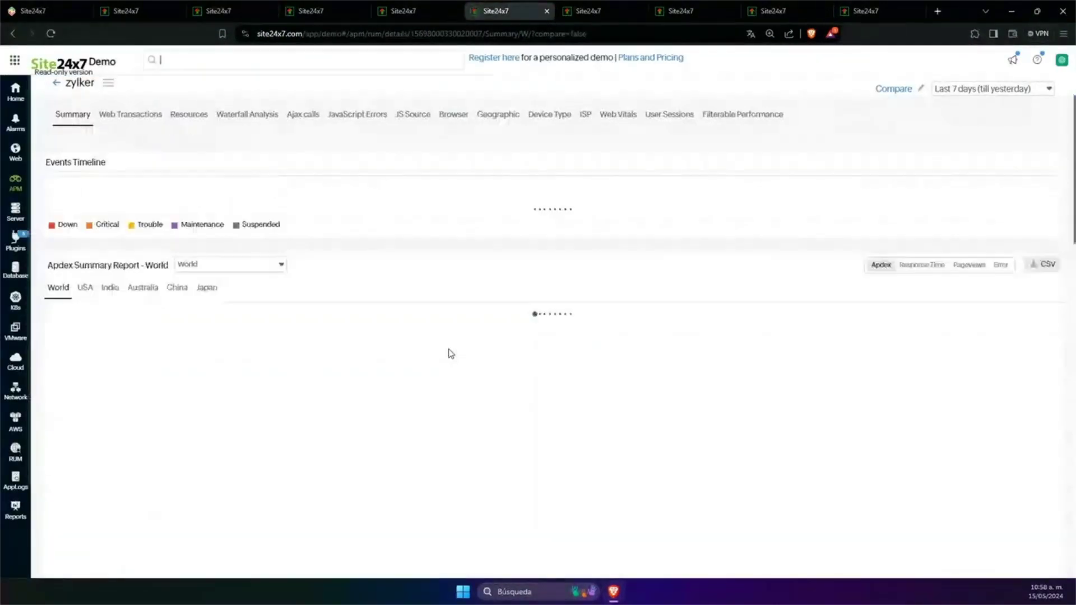
- Set the Apdex summary report's region to United States and examine the state-level Apdex map
click(229, 359)
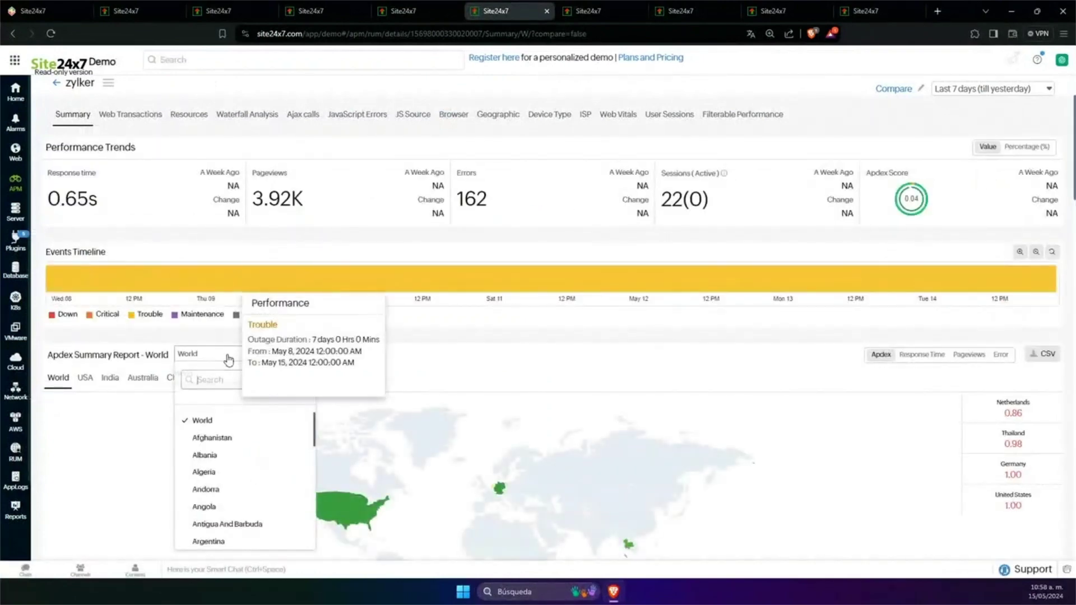
text(usa)
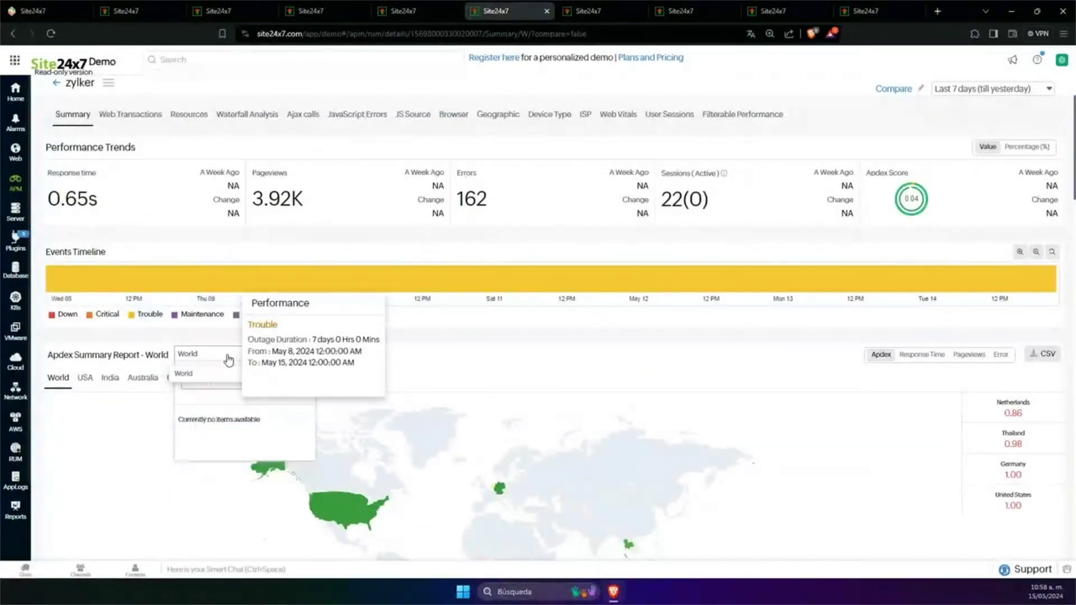
key(BackSpace)
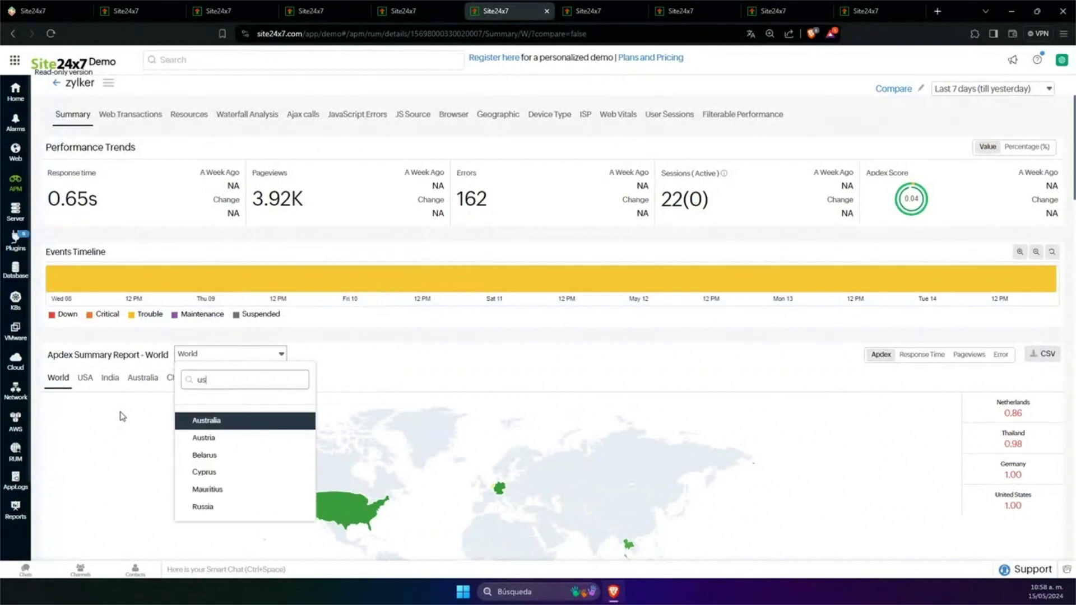
key(BackSpace)
key(BackSpace)
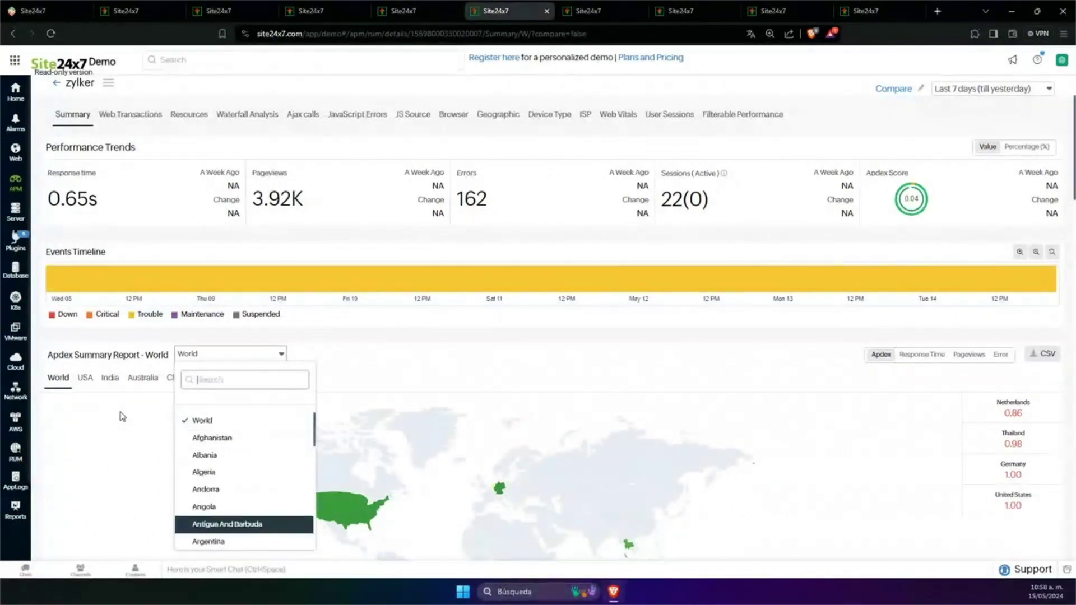
text(uni)
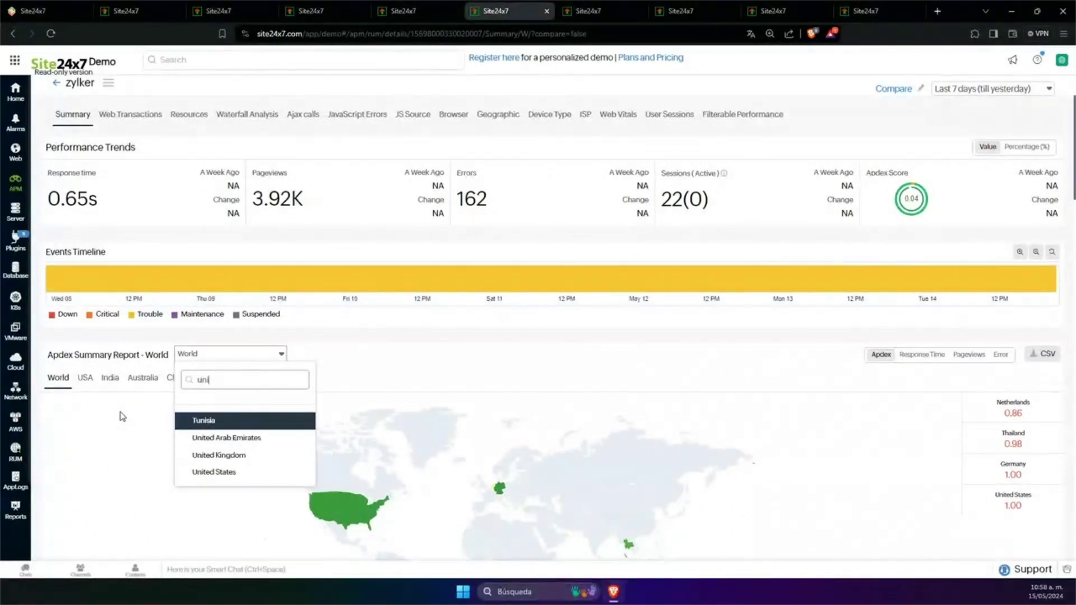
click(256, 477)
scroll(712, 430, down, 3)
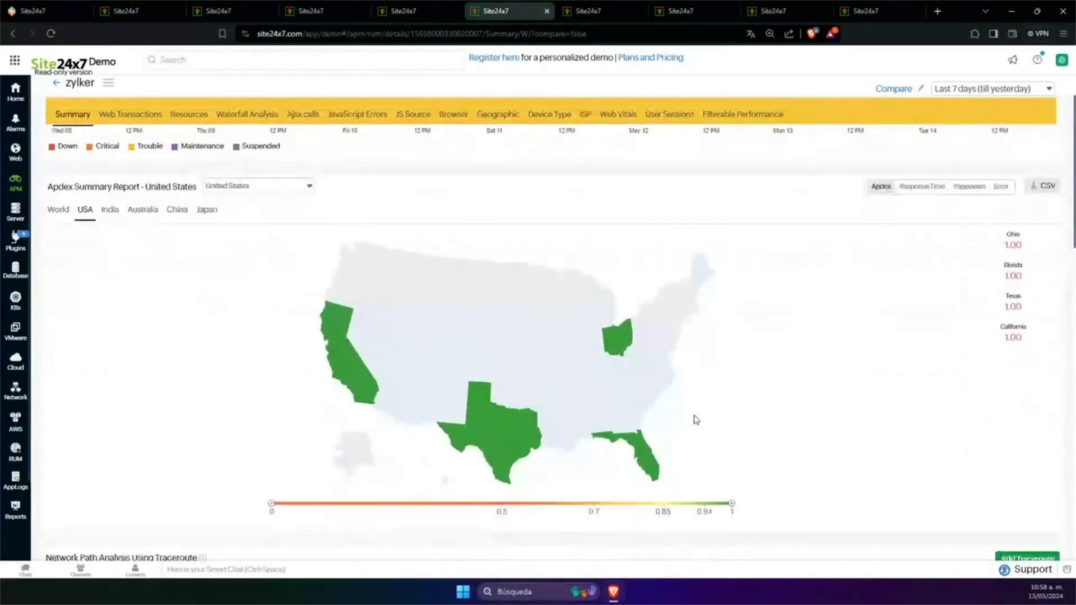
mouse_move(610, 344)
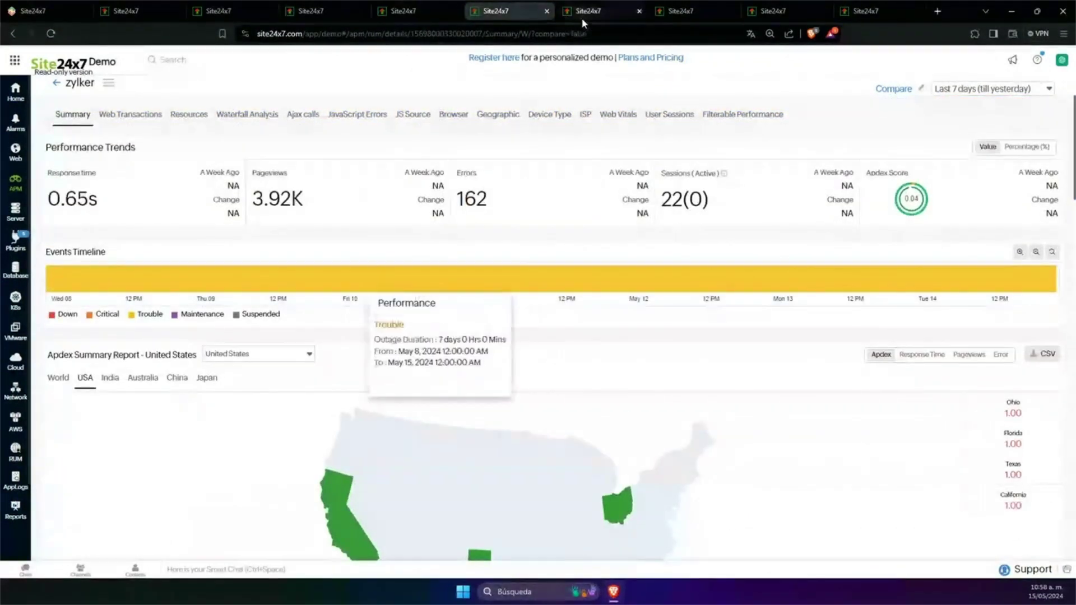
- Show zylker's user sessions and open the most recent session to review its page load breakdown, errors and session time
click(583, 17)
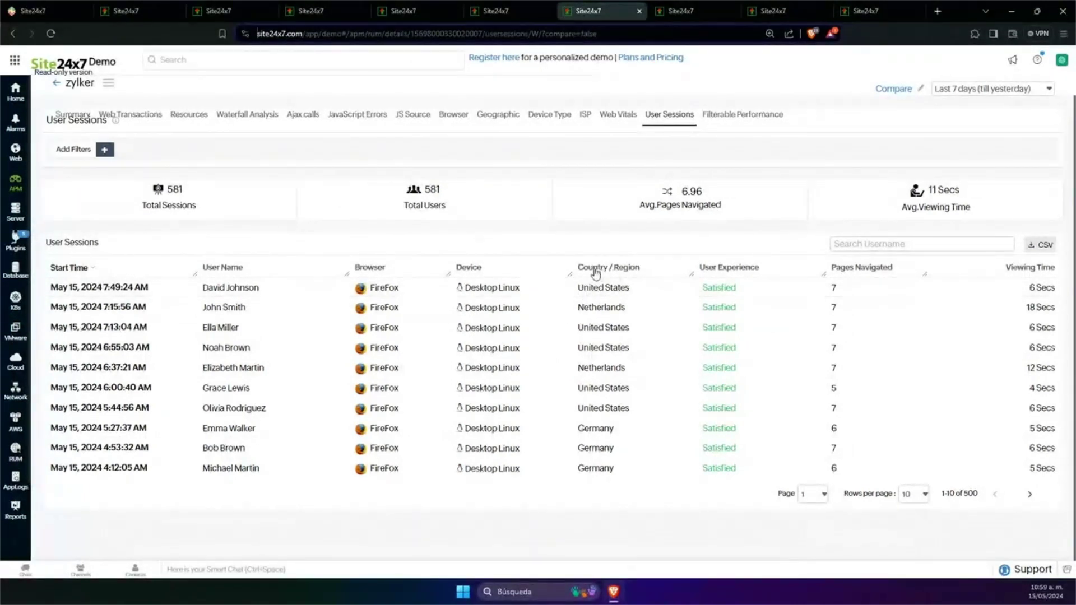
scroll(552, 296, up, 1)
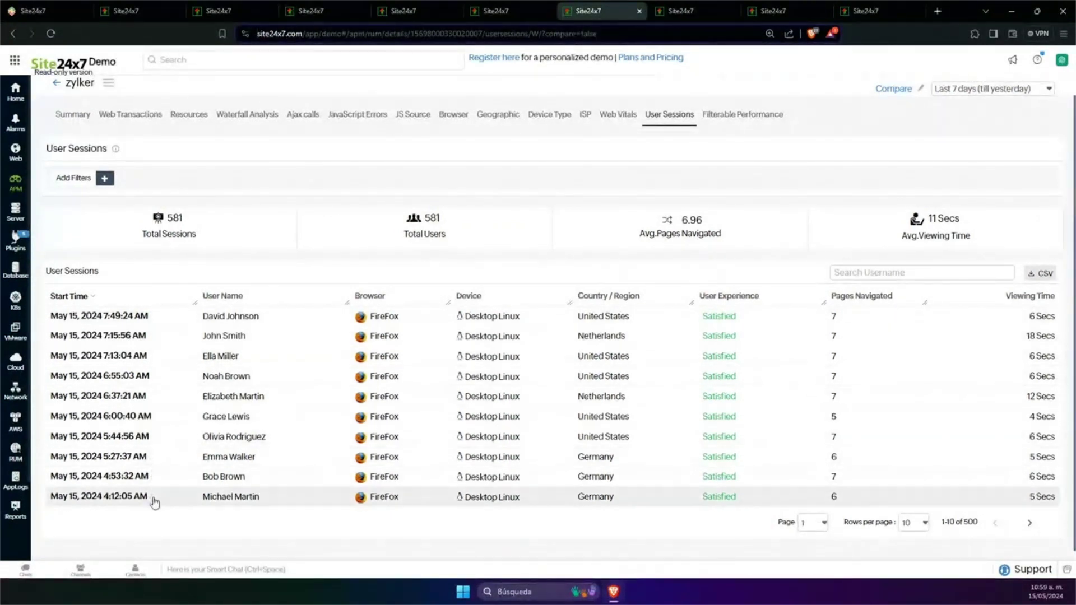
click(211, 319)
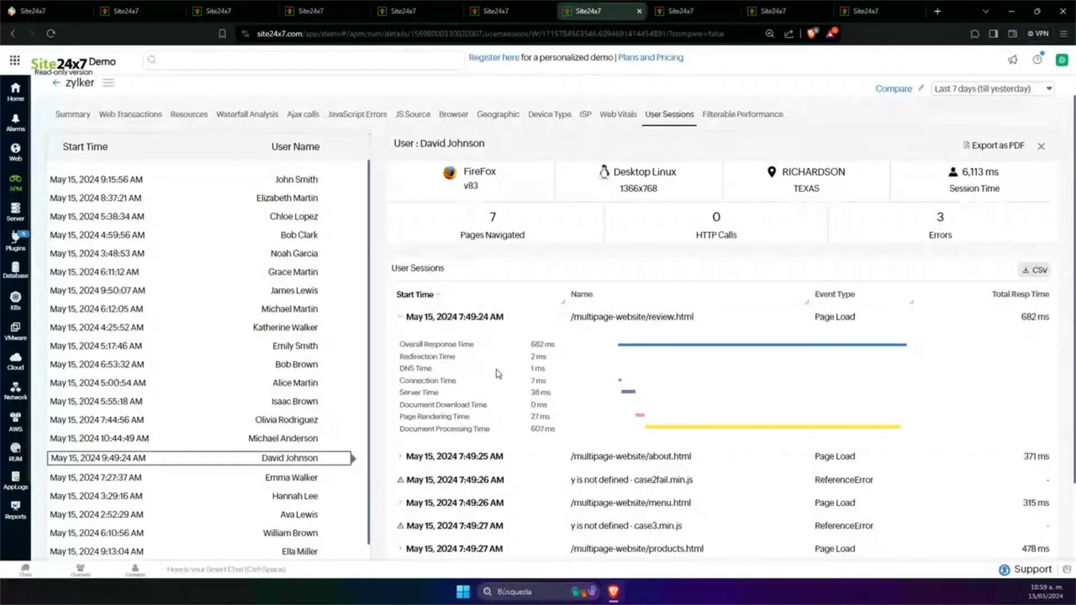
scroll(475, 354, down, 2)
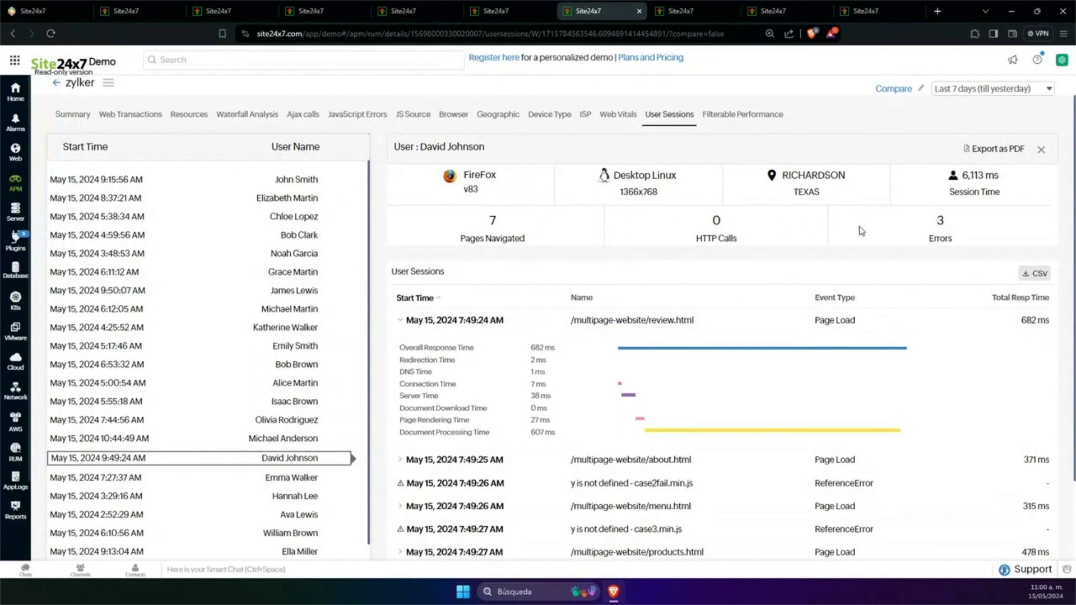
double_click(972, 176)
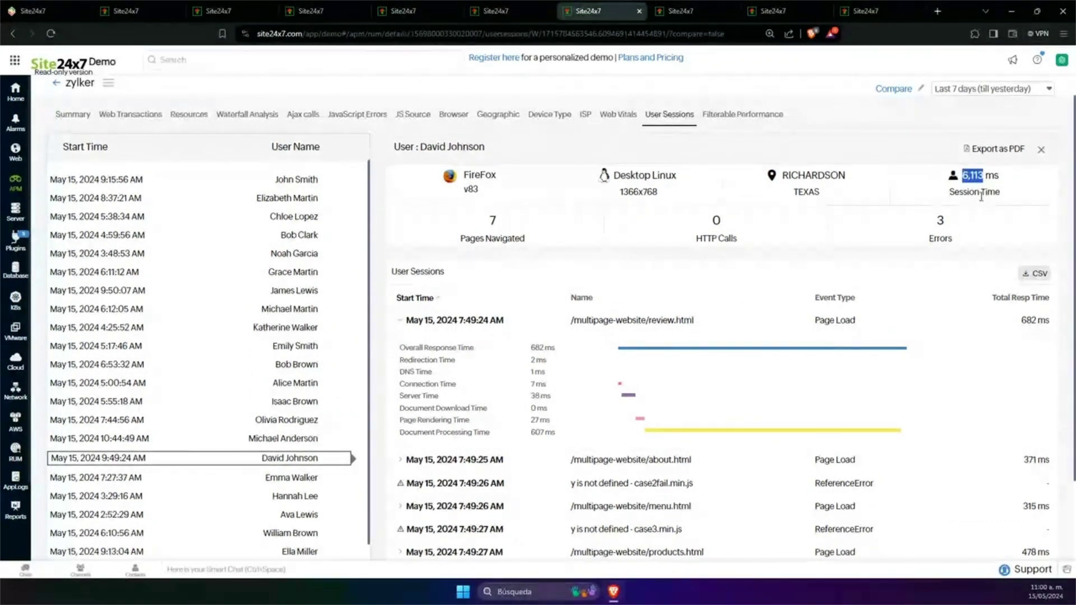
- Show zylker's ISP report and glance at Zylker Mobile APP's filterable performance and admin summary
click(585, 115)
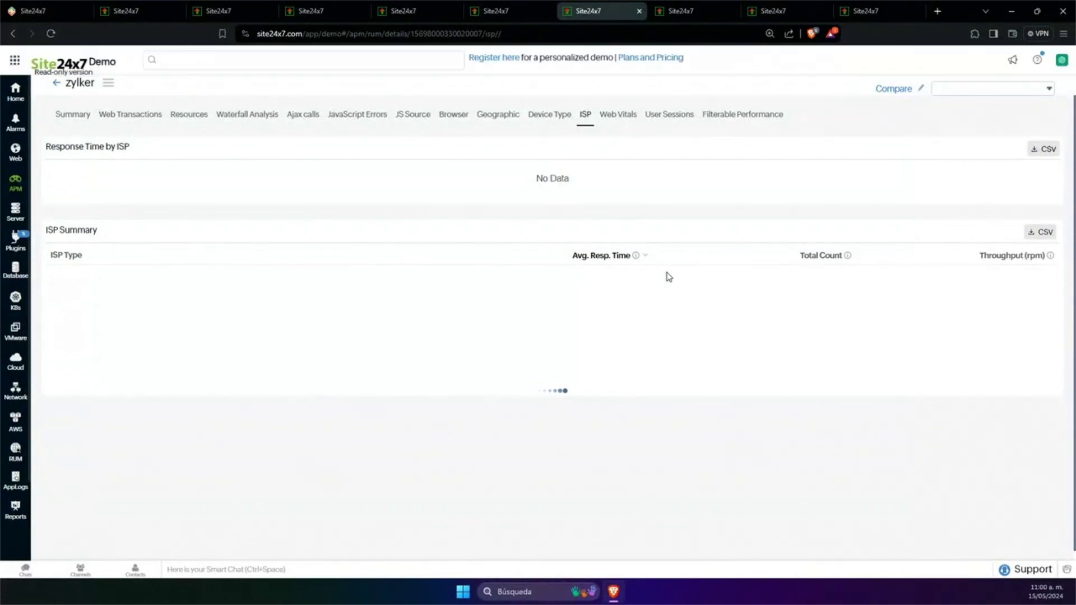
click(773, 10)
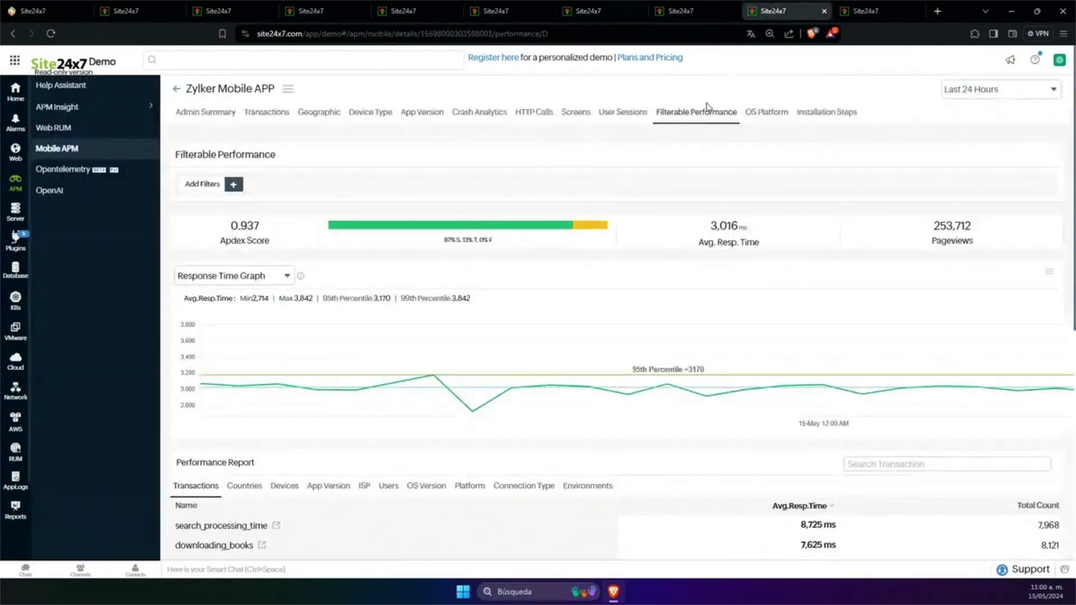
click(680, 10)
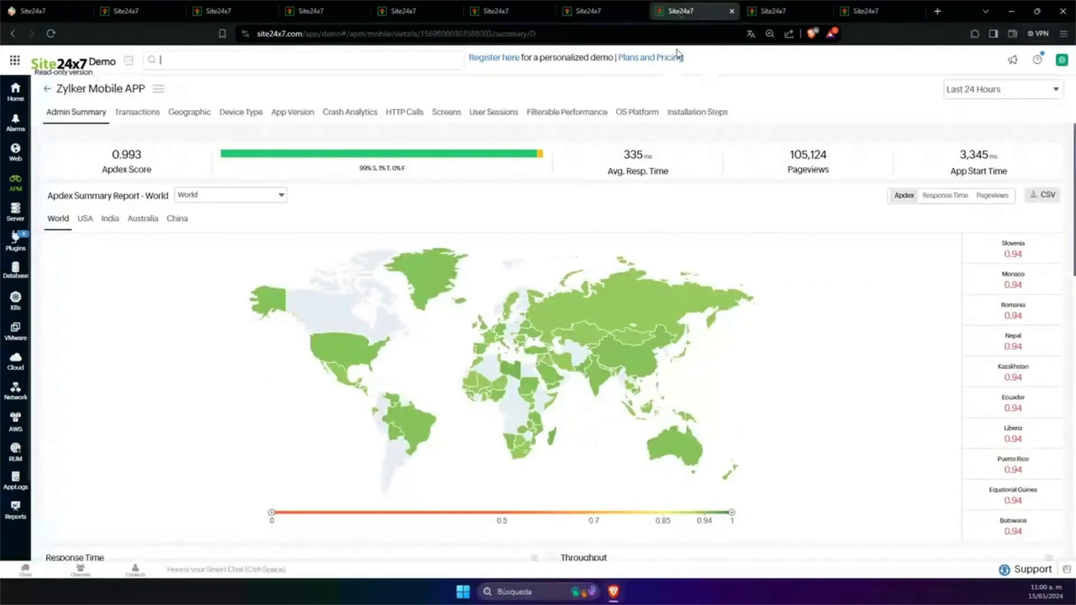
click(603, 6)
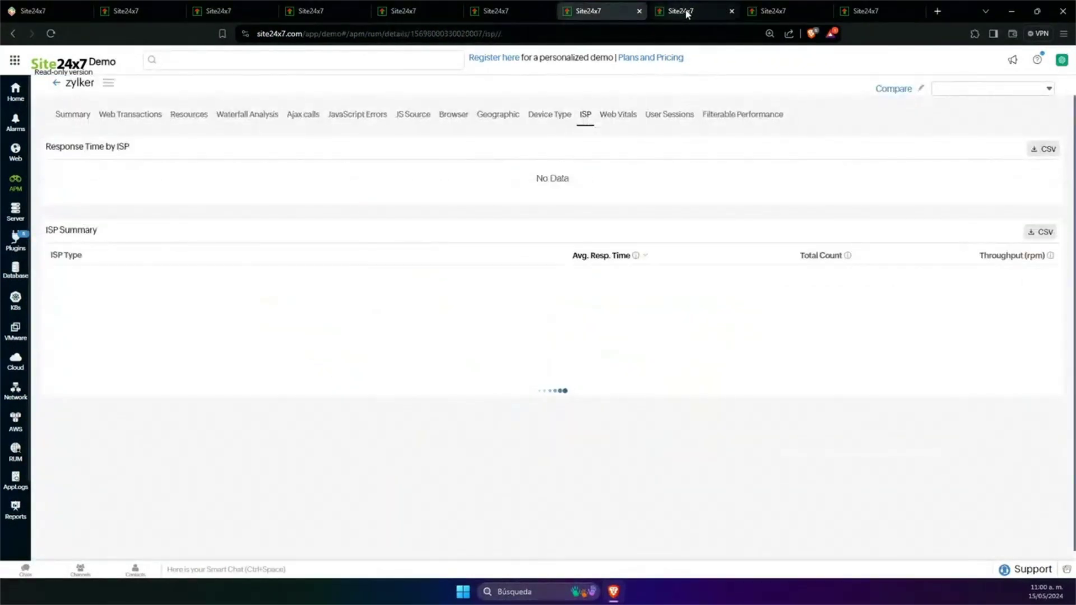
click(685, 10)
click(611, 10)
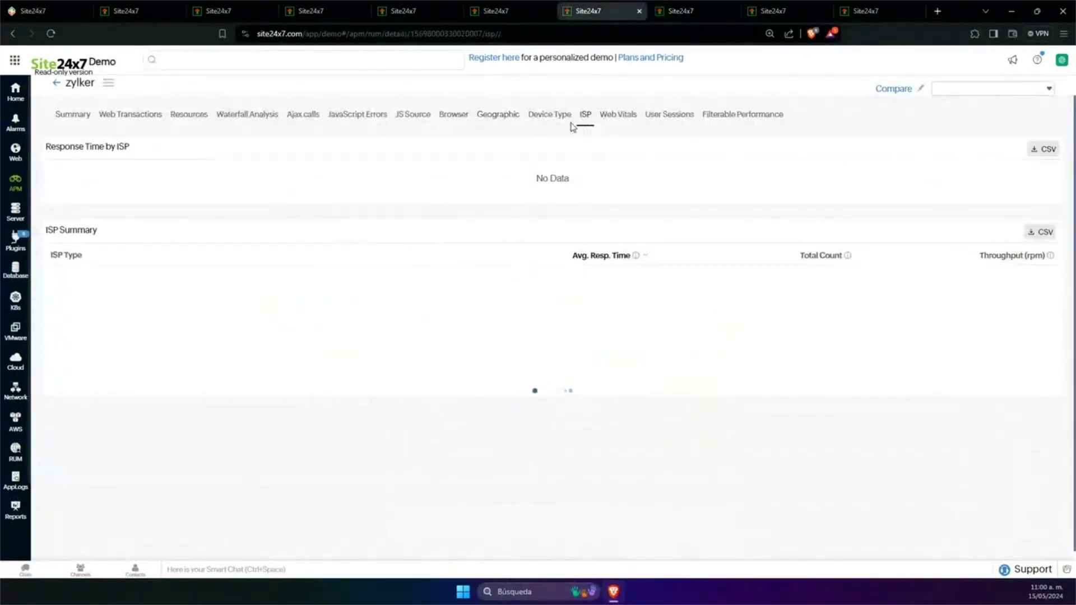
click(109, 83)
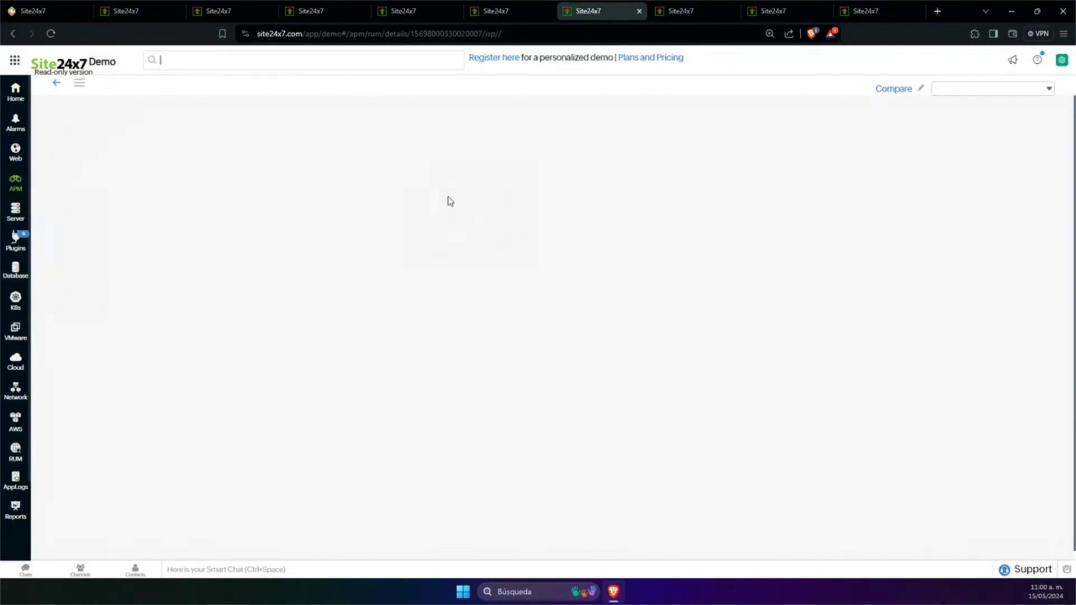
- Show Zylker Mobile APP's admin summary under Mobile APM and review its key metrics and world Apdex report
click(675, 14)
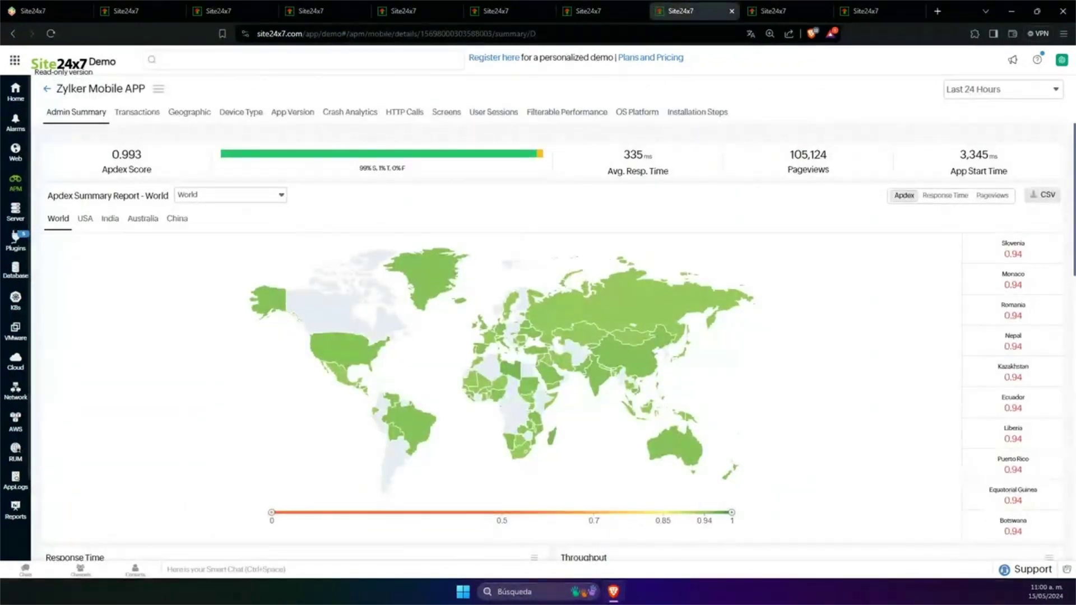
mouse_move(15, 182)
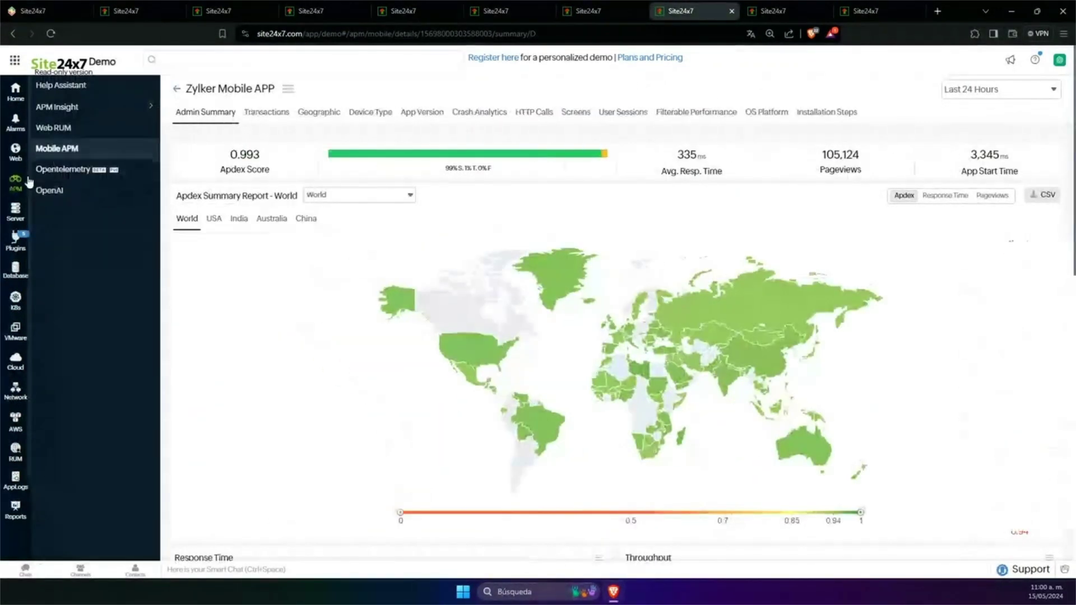
click(66, 152)
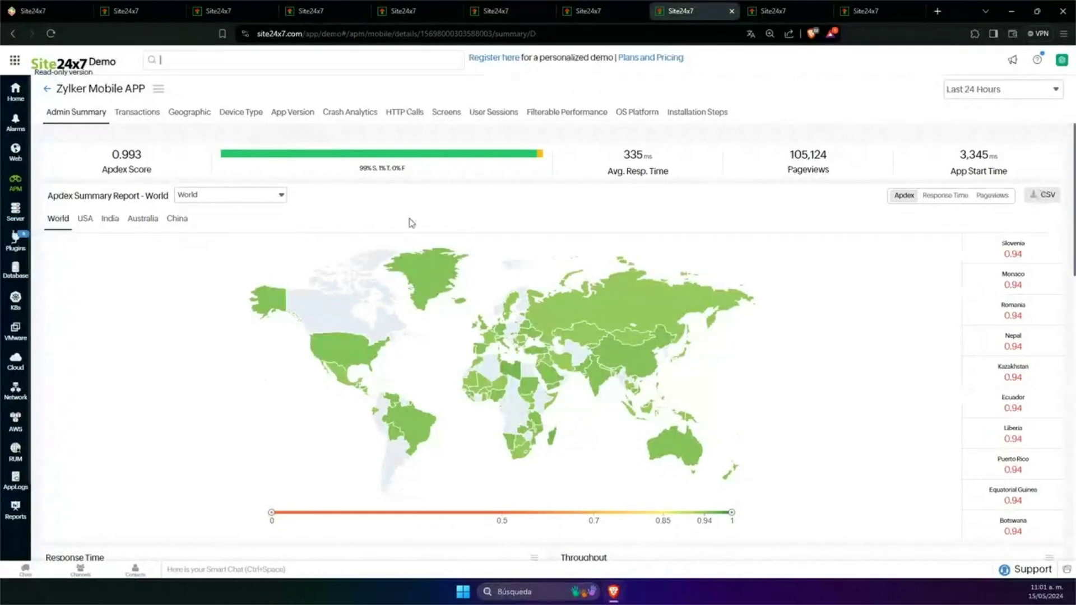
scroll(408, 221, down, 1)
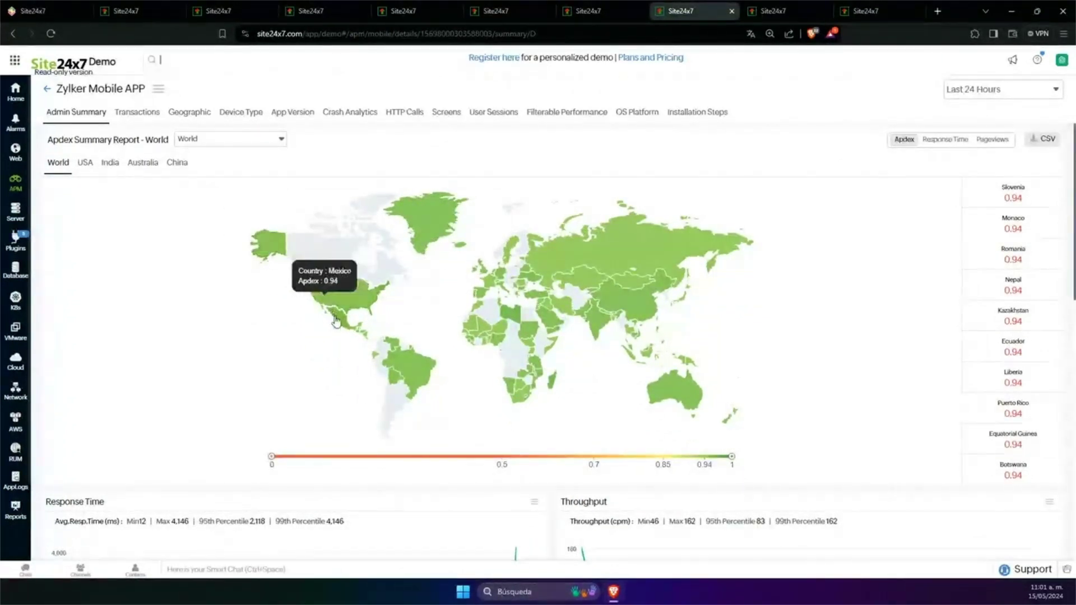
scroll(423, 361, up, 1)
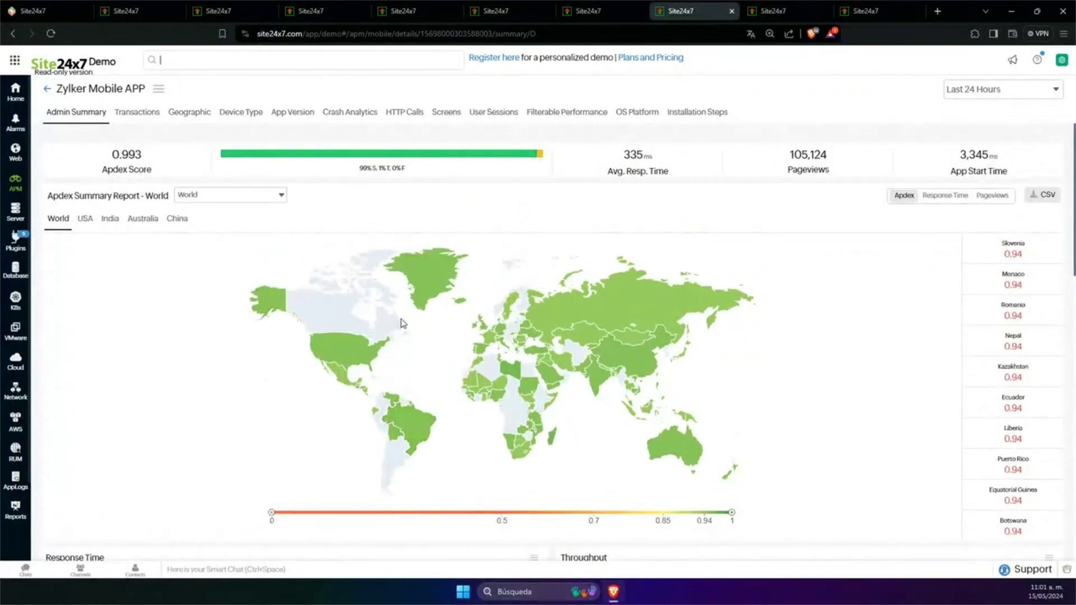
scroll(398, 306, down, 3)
scroll(397, 301, up, 3)
- Show the user sessions of Zylker Mobile APP
click(872, 8)
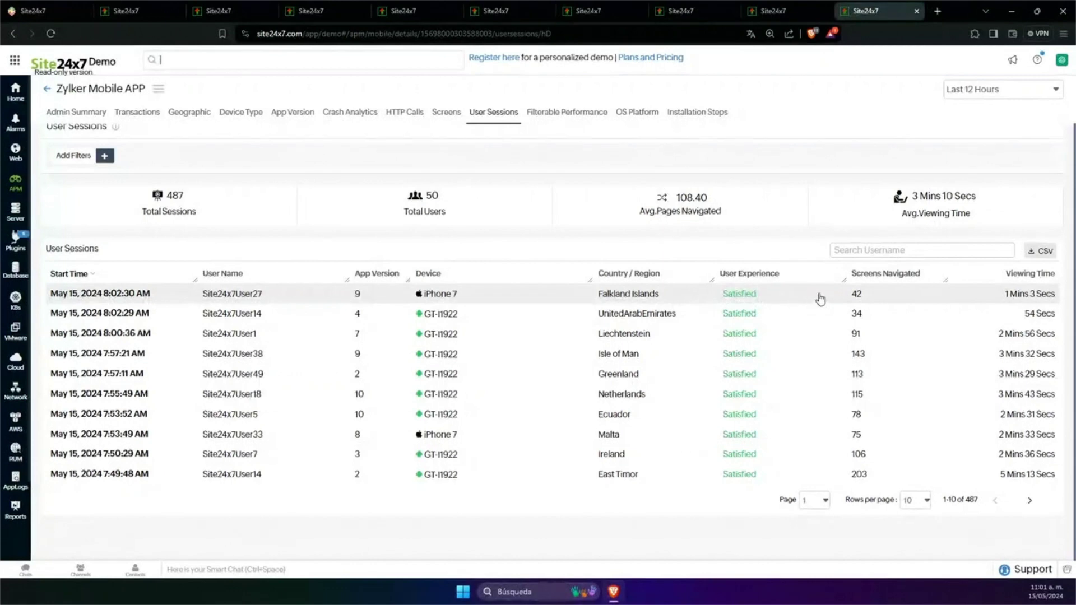
- Open the most recent user session of Zylker Mobile APP, and review the app's filterable performance with its report by transaction
click(778, 301)
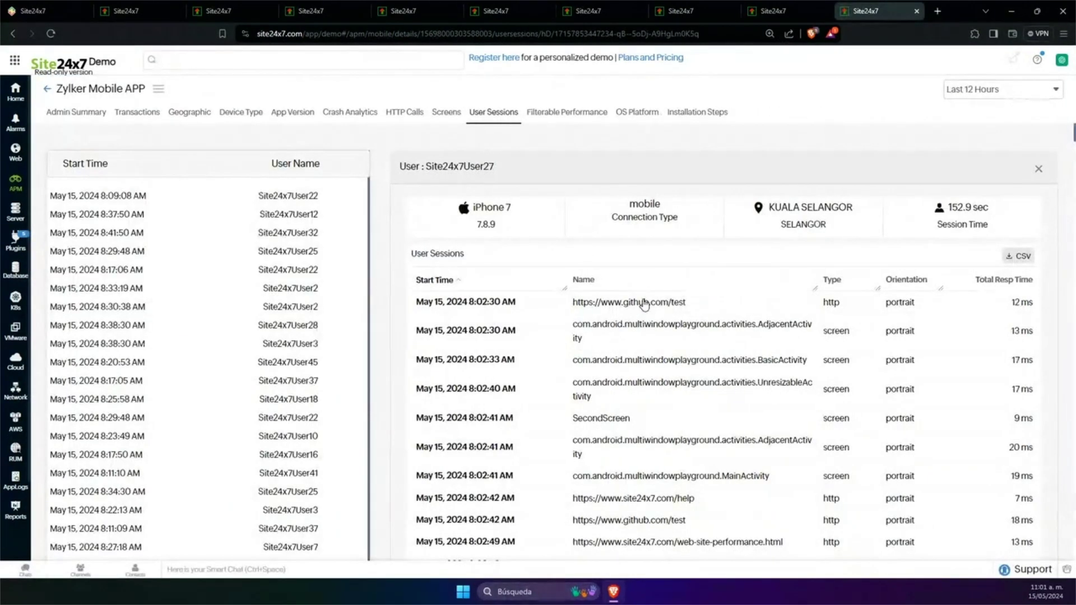
key(ctrl+Page_Up)
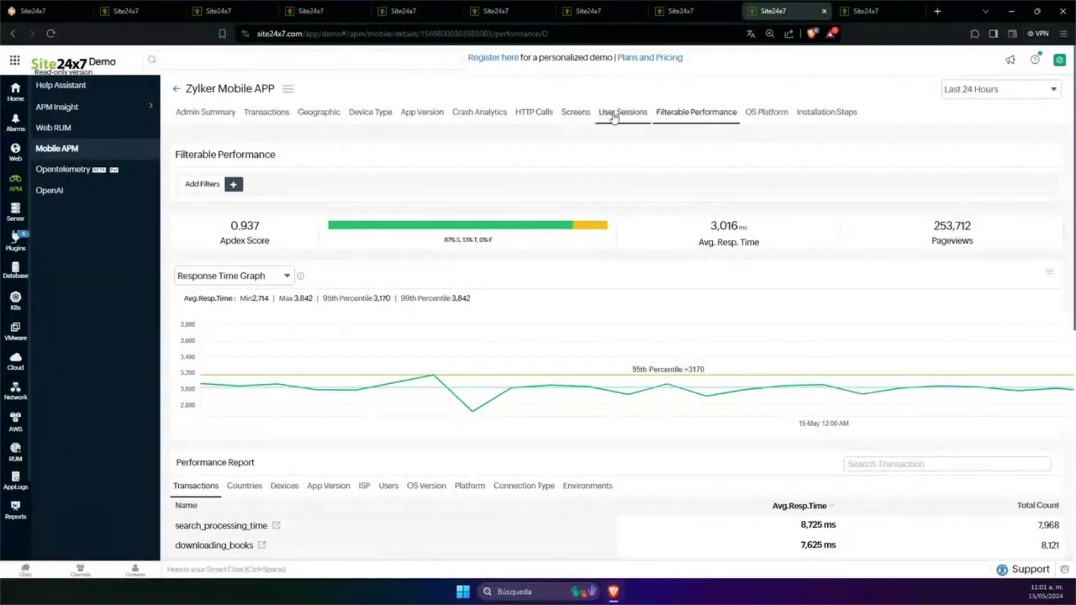
scroll(604, 203, down, 1)
scroll(605, 204, down, 2)
scroll(603, 201, up, 3)
scroll(599, 213, down, 2)
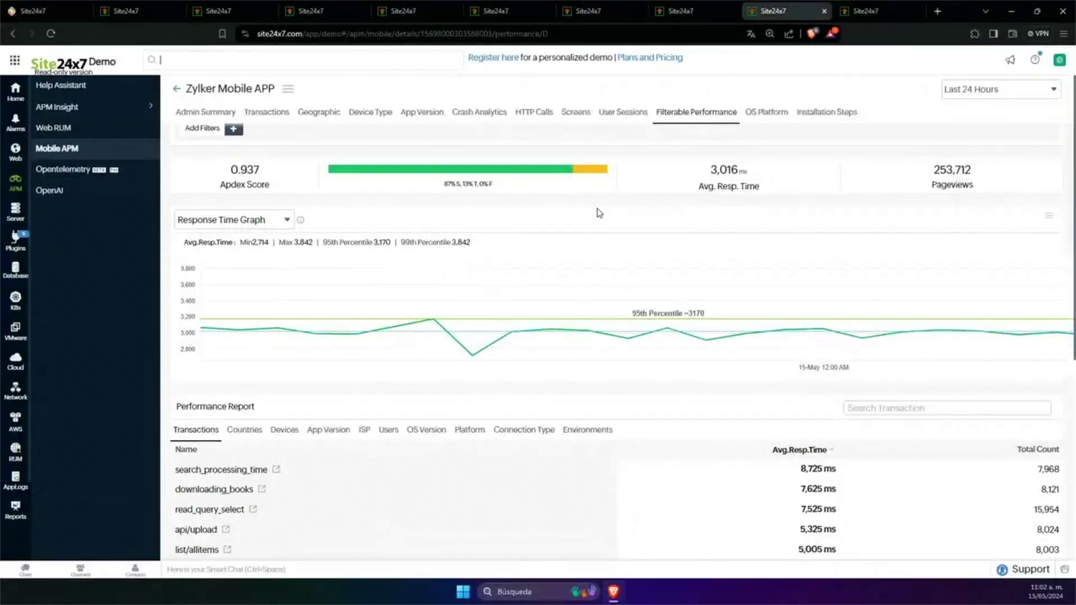
scroll(599, 213, down, 4)
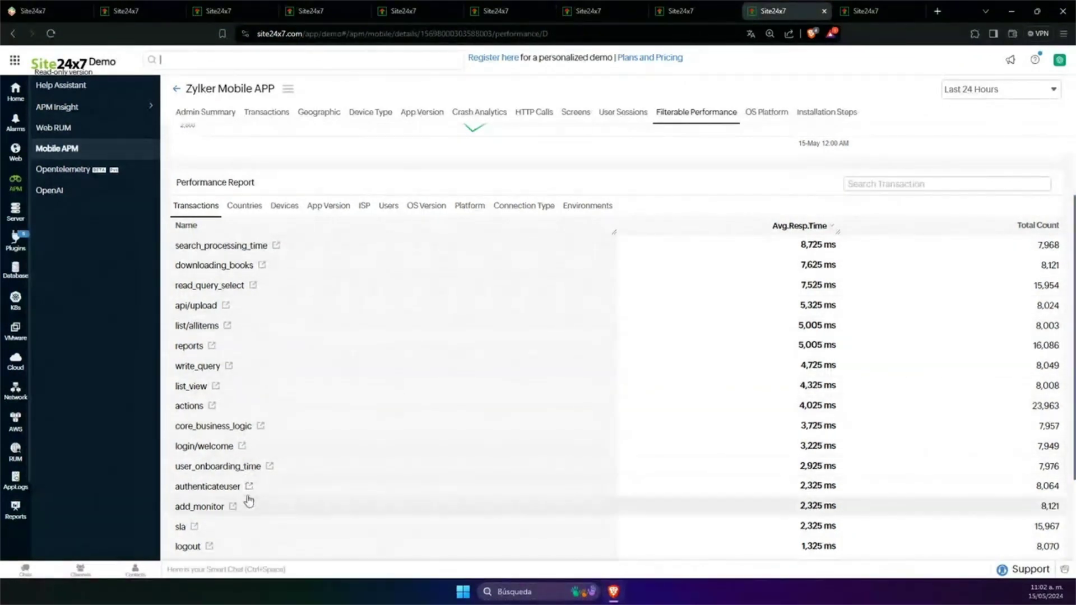
- Review Zylker Mobile APP's performance report by country, device and app version
click(244, 206)
scroll(247, 396, down, 5)
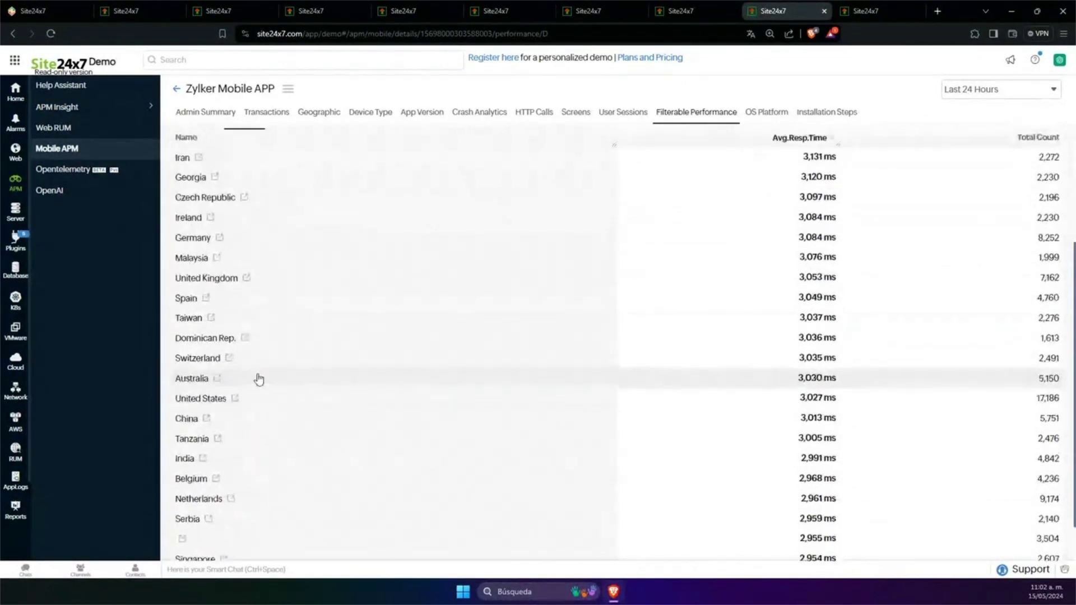
scroll(257, 377, up, 3)
click(281, 264)
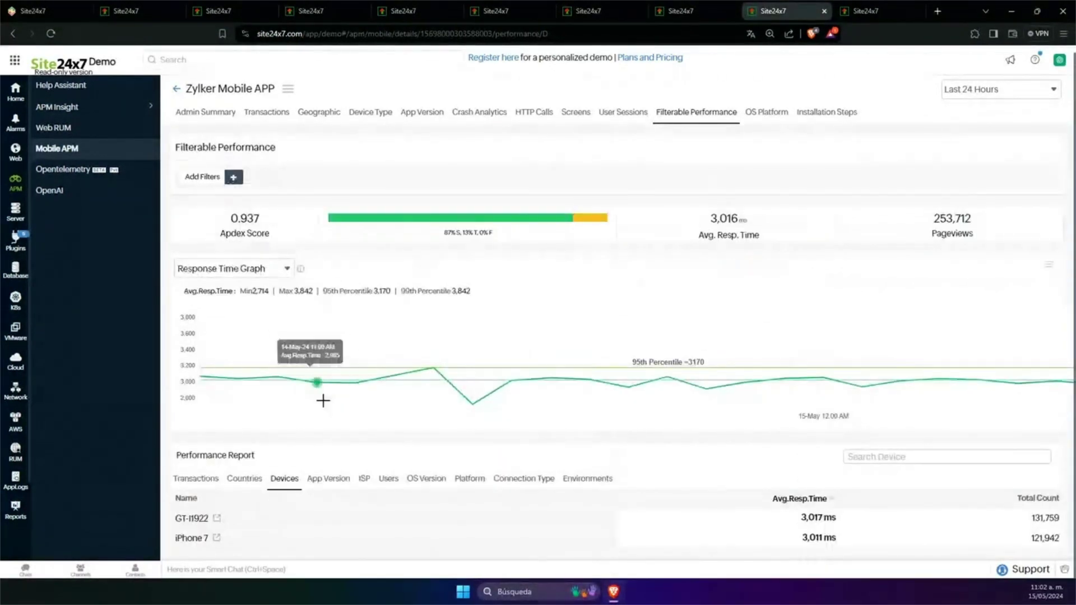
click(317, 478)
scroll(355, 442, down, 3)
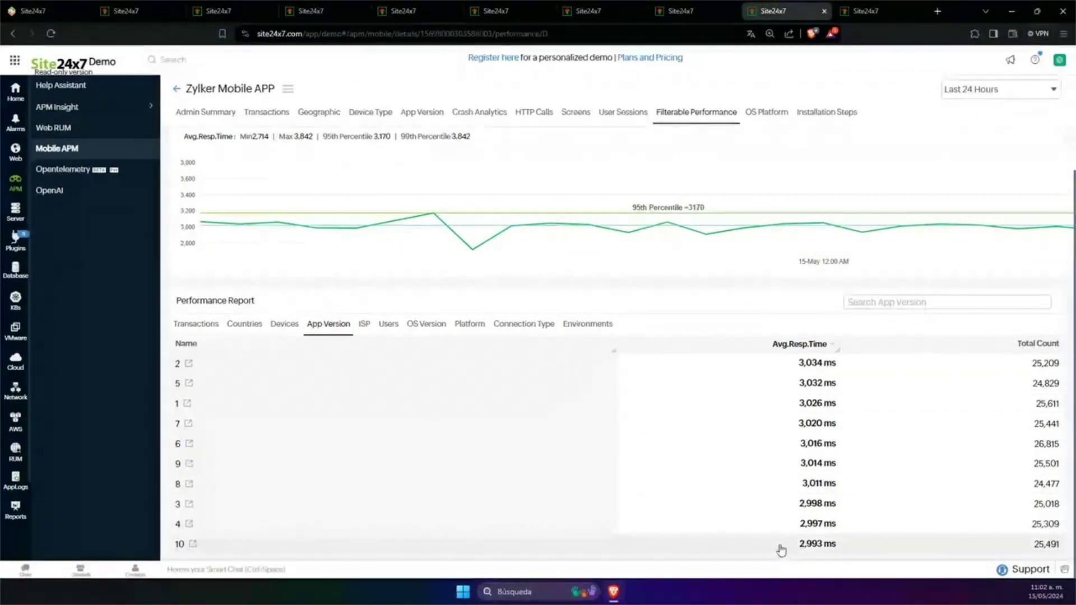
- Show the performance report by ISP and compare the providers' average response times
click(364, 325)
scroll(514, 387, down, 5)
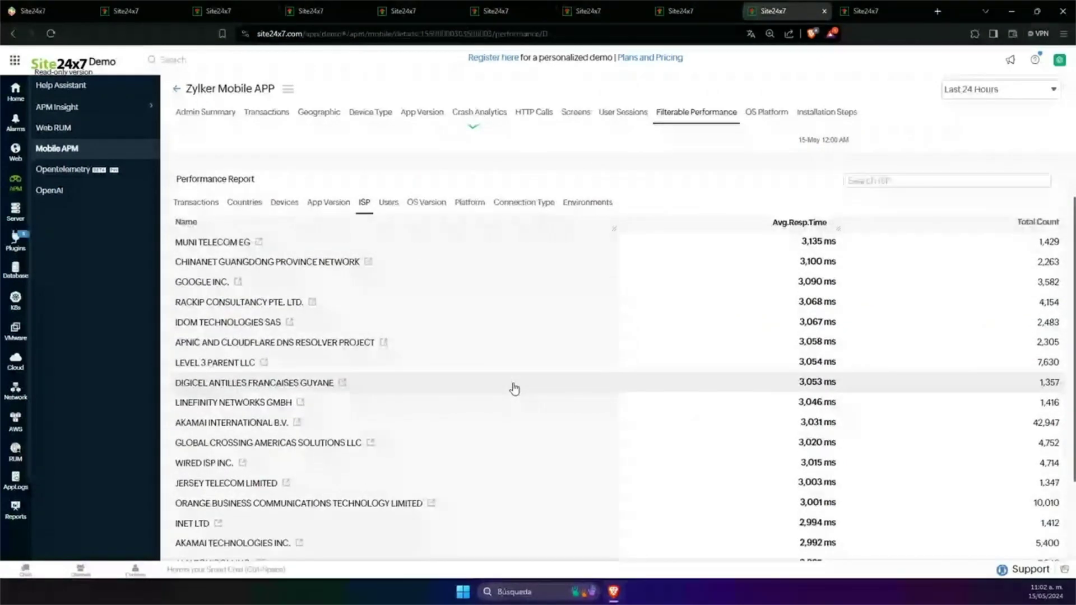
scroll(349, 238, down, 3)
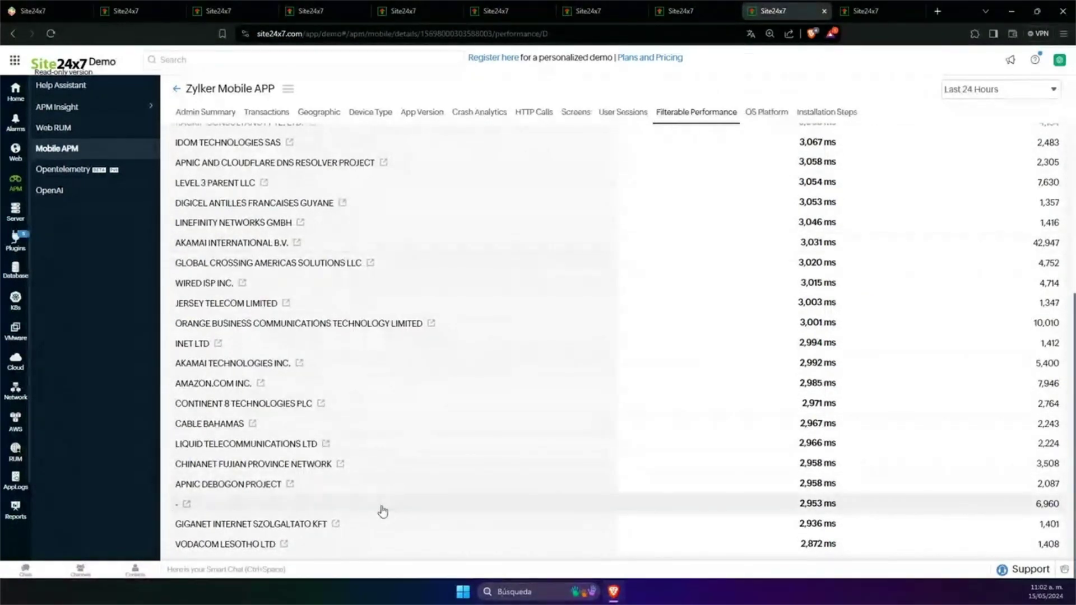
scroll(380, 511, up, 2)
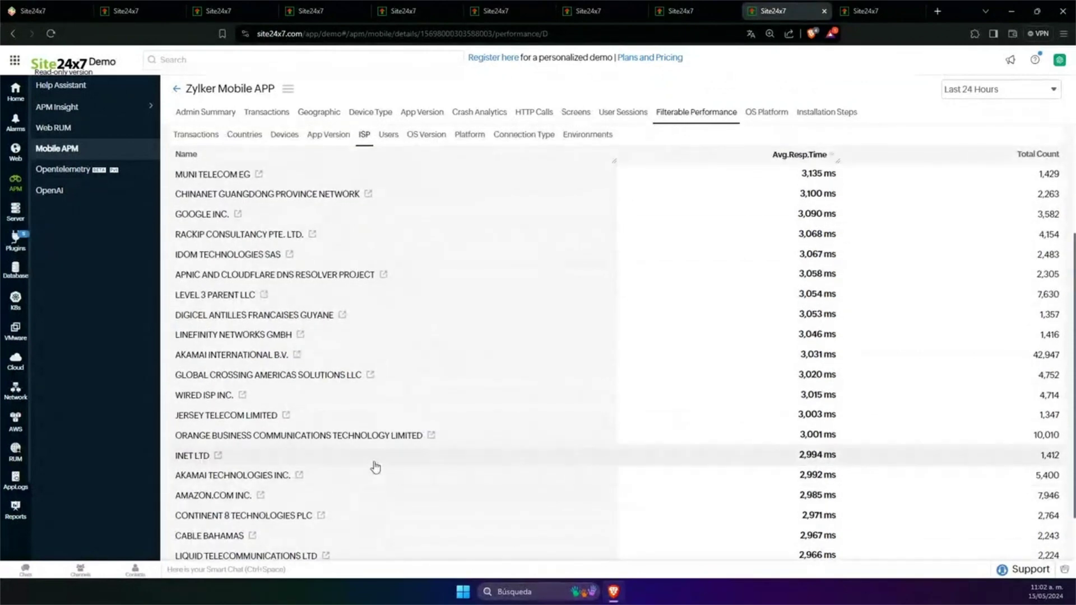
scroll(565, 348, up, 2)
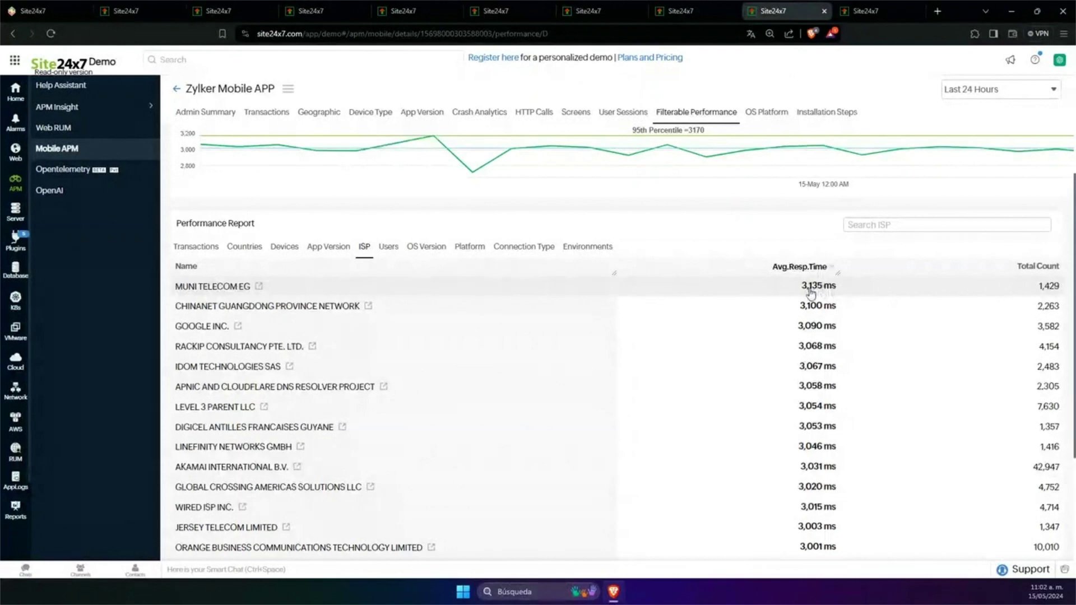
- Show the performance report by OS version, platform and connection type
click(422, 248)
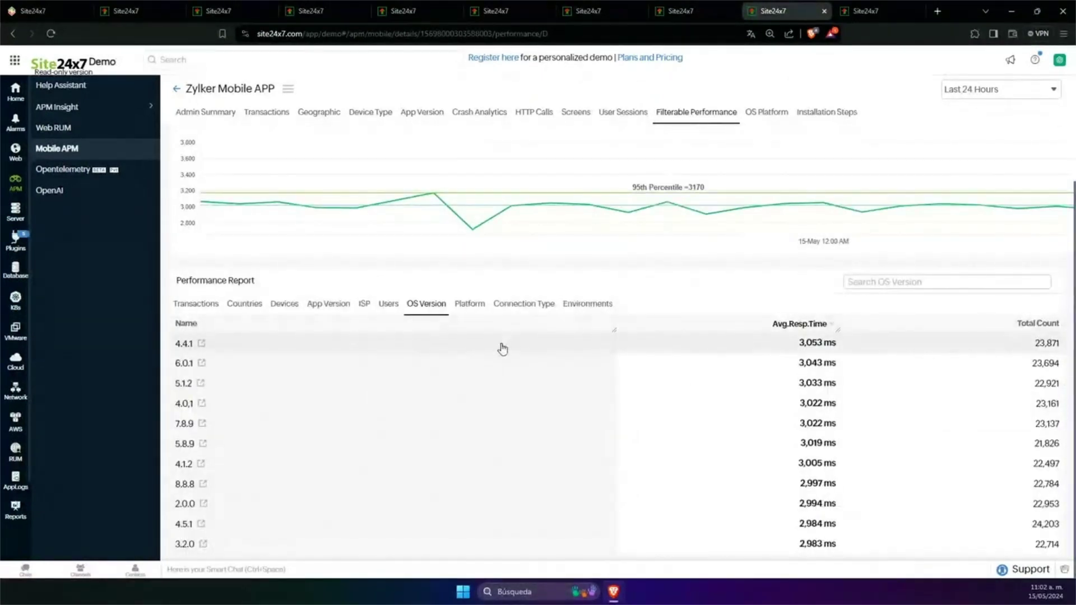
click(476, 304)
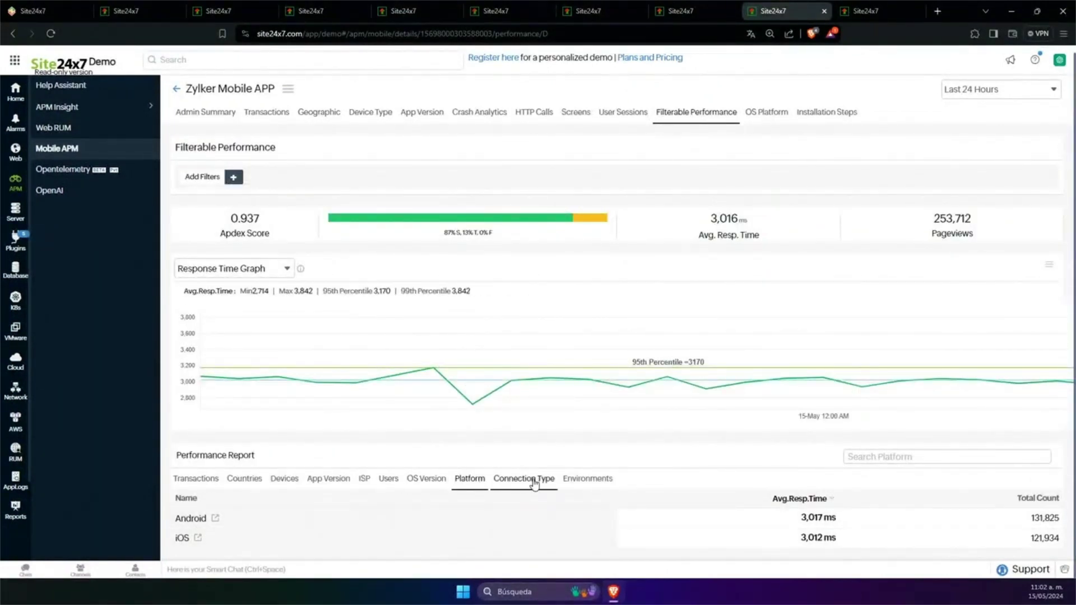
click(531, 483)
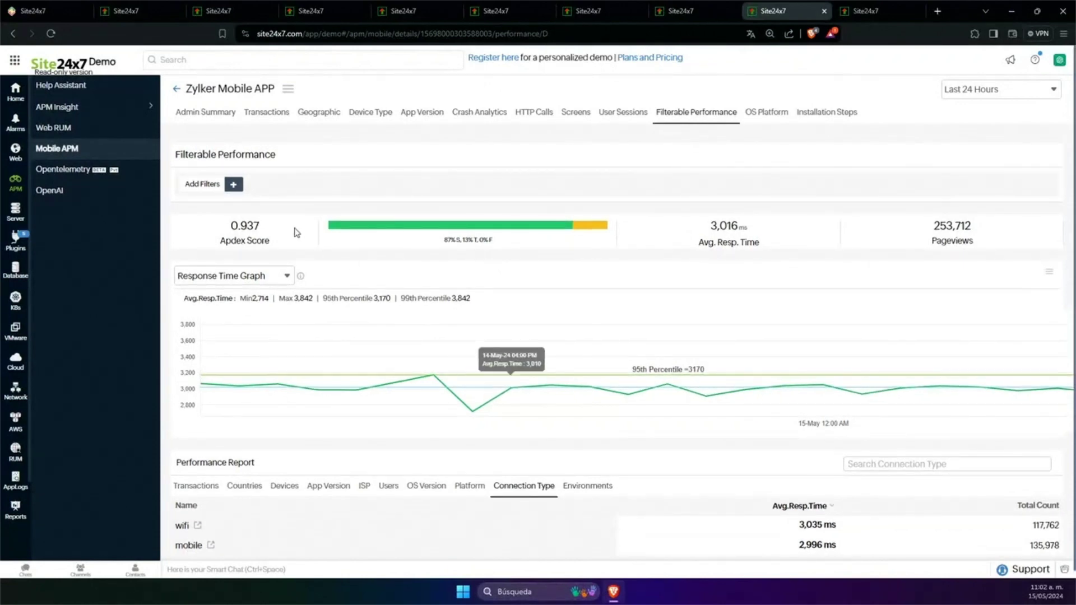
- Return to the APM Insight overview of the TicketBooking application
click(135, 10)
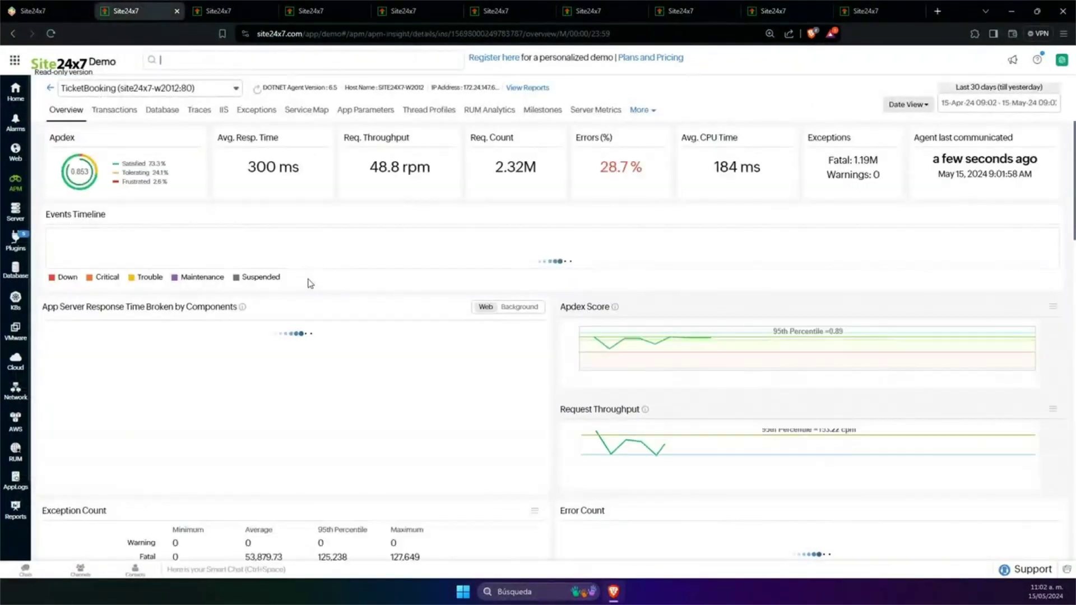